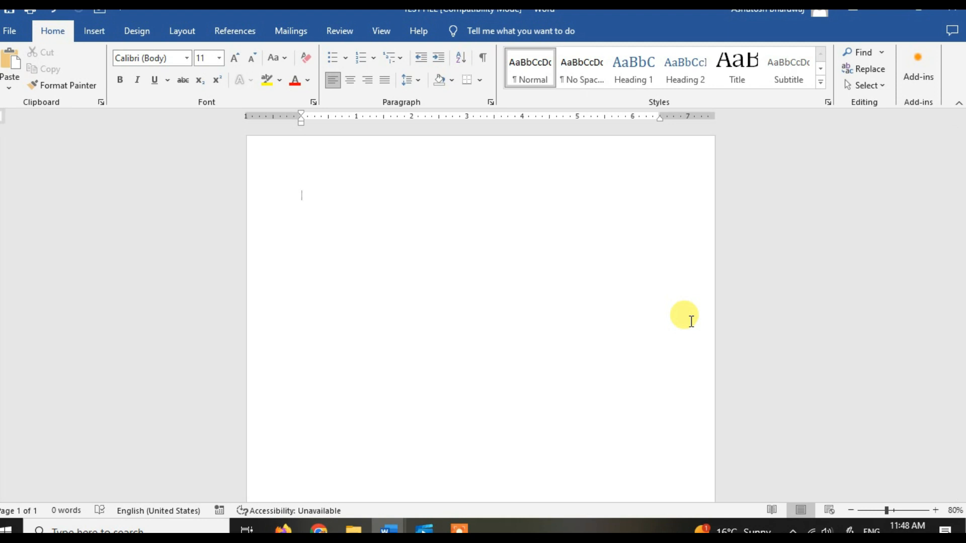
Step: Write "In order to make the accounting information meaningful to its internal and external users." at the start of the blank page
scroll(692, 321, "up", 2)
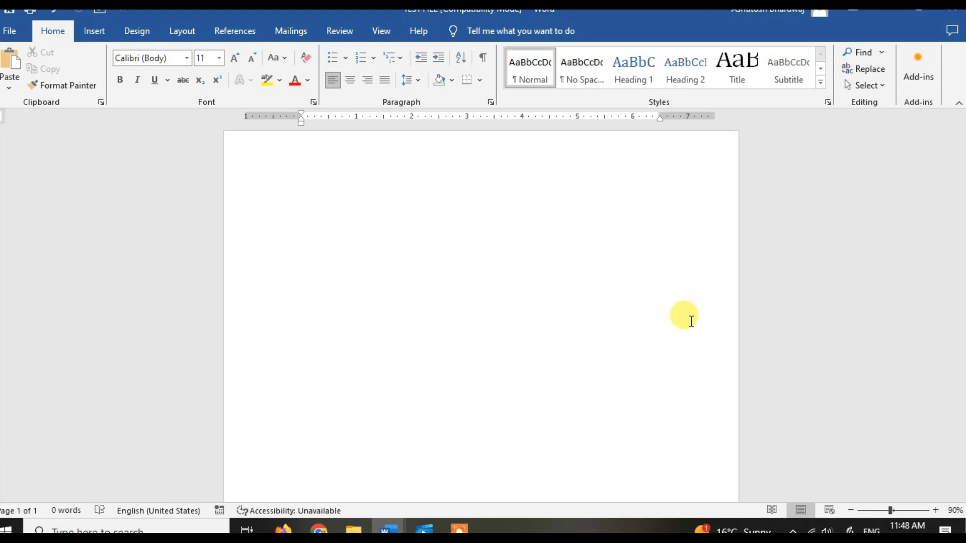
scroll(692, 322, "up", 2)
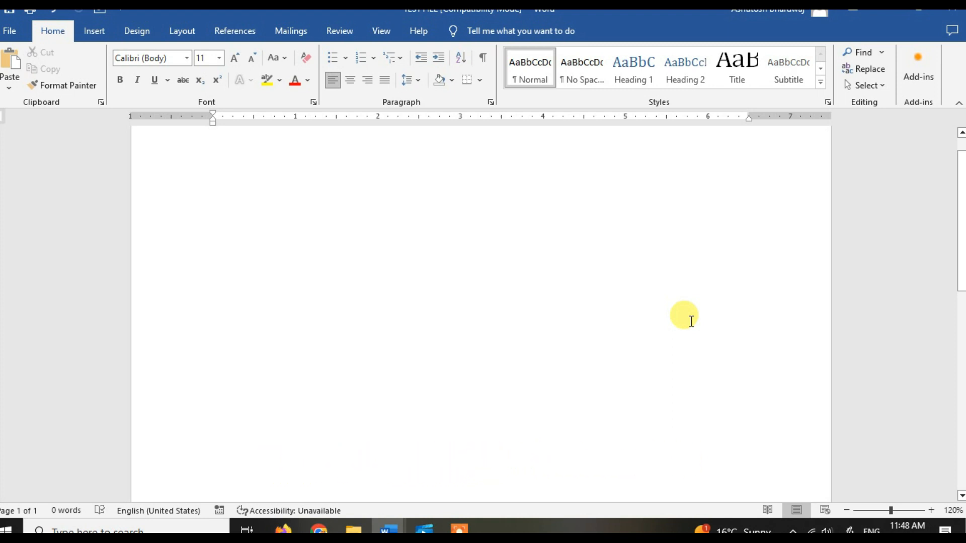
left_click_drag(960, 248, 959, 162)
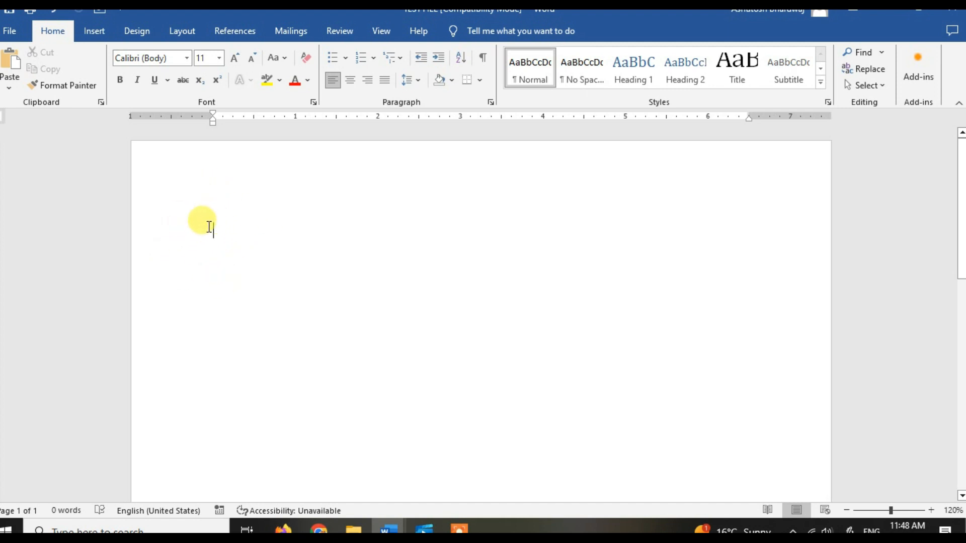
double_click(213, 287)
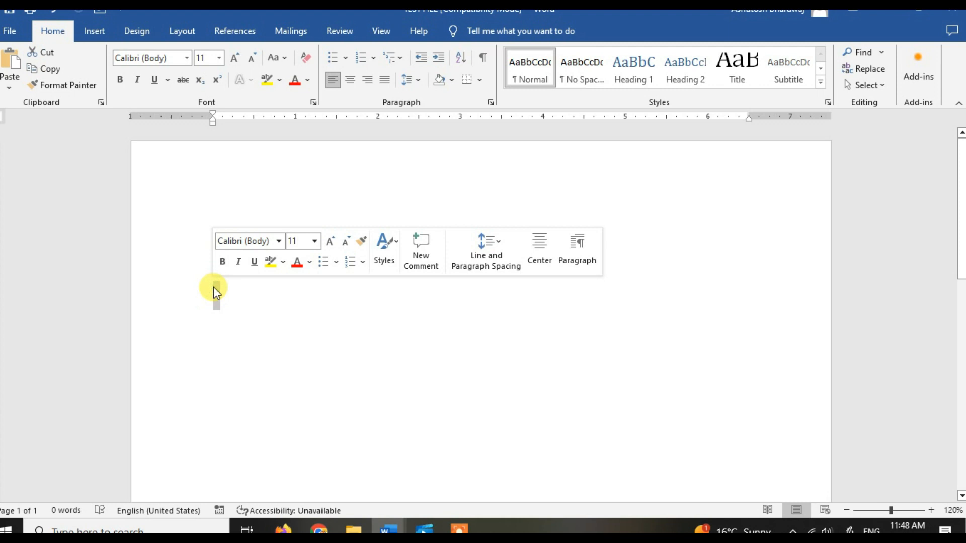
left_click(214, 287)
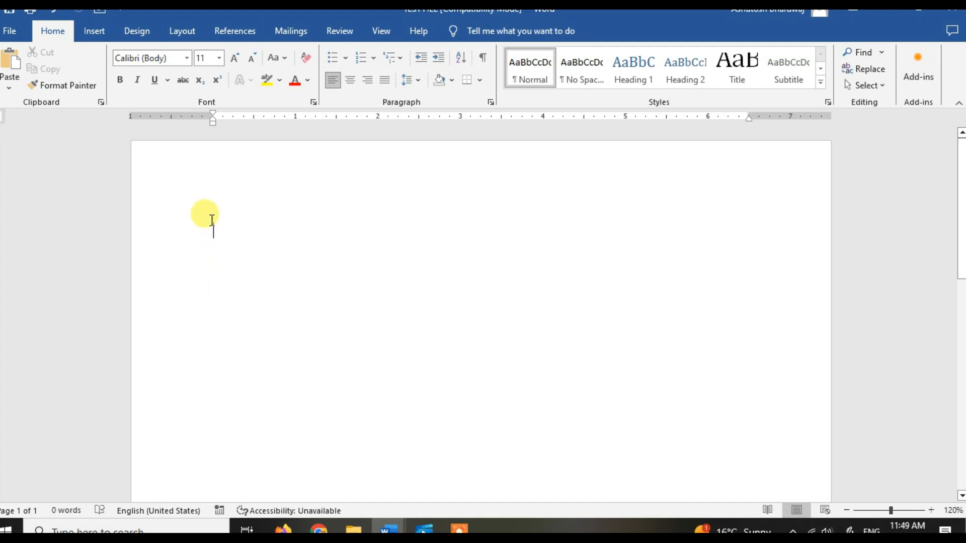
type("In order to a")
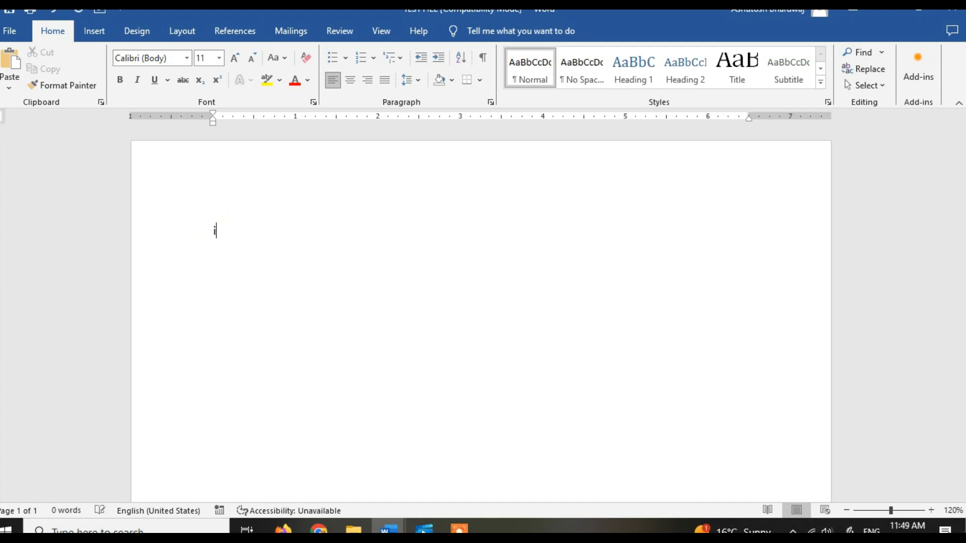
type("ake the accounting information meaningful to its internal and external users.")
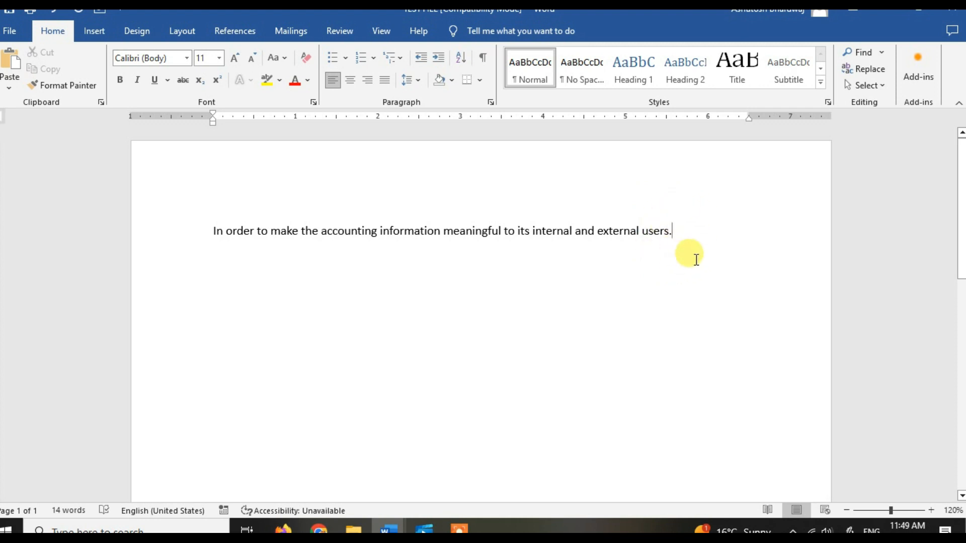
type("th")
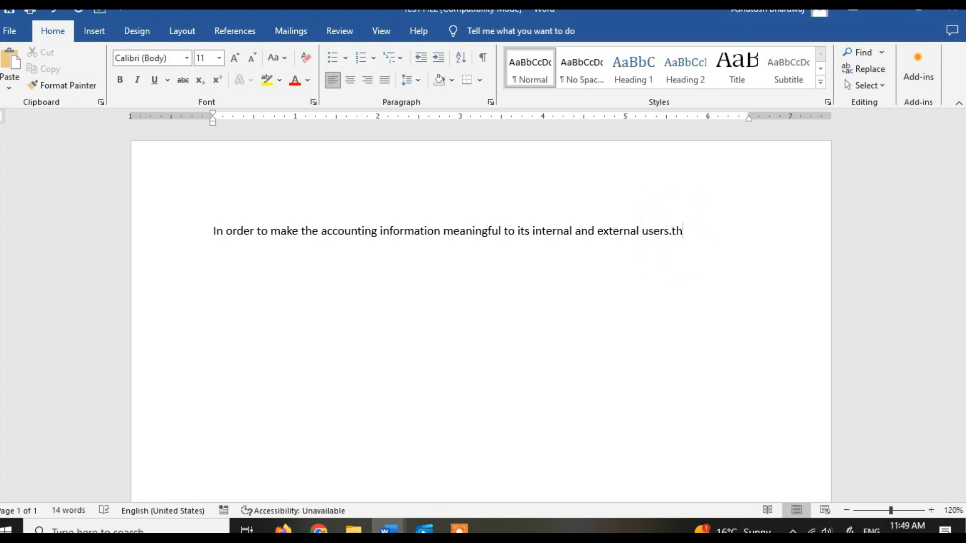
key("BackSpace")
key("BackSpace")
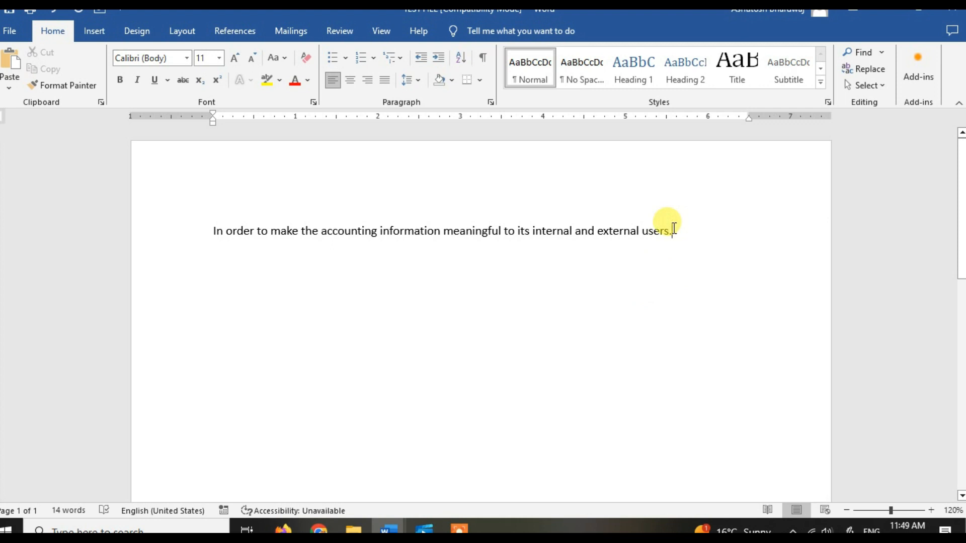
Step: Start a second paragraph below the first sentence with the text "In order to make the accounting"
key("Return")
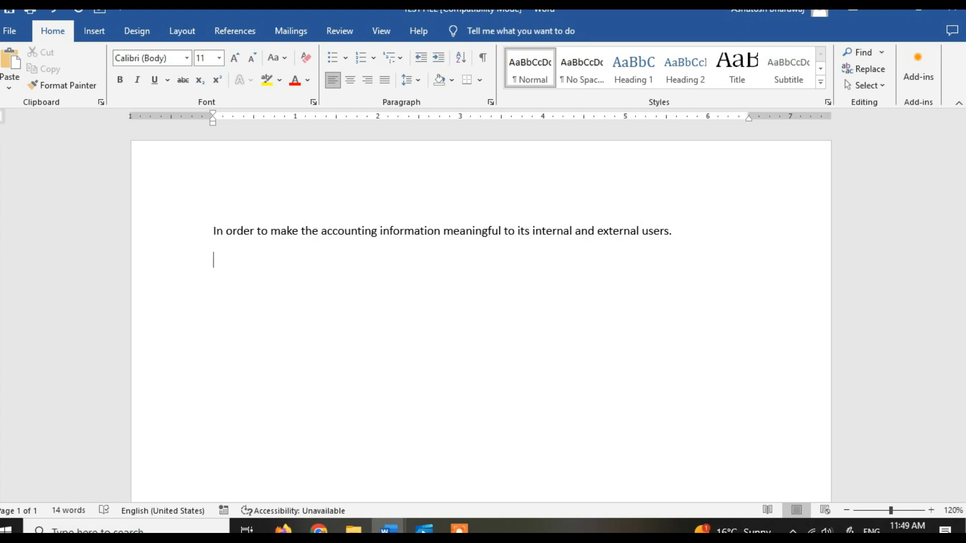
type("In order to make the acco")
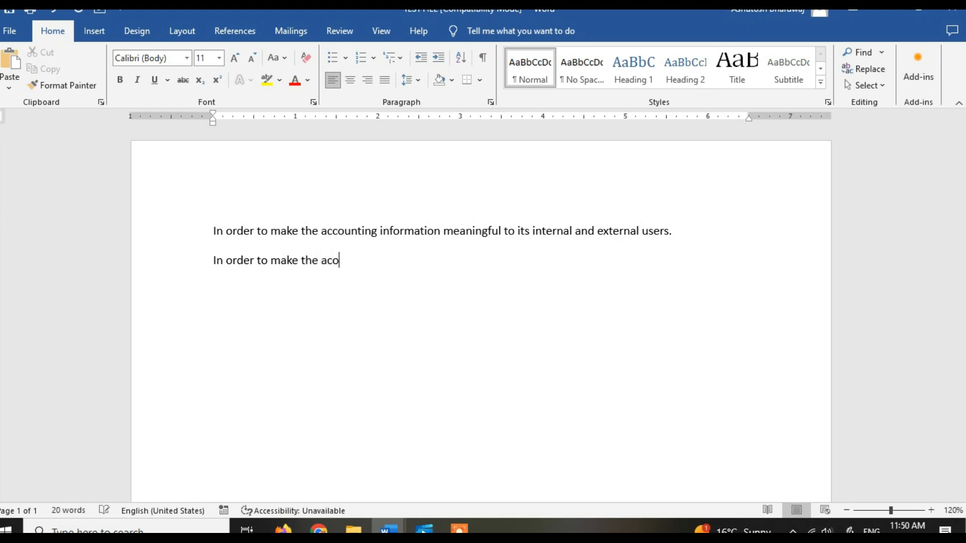
type("unting")
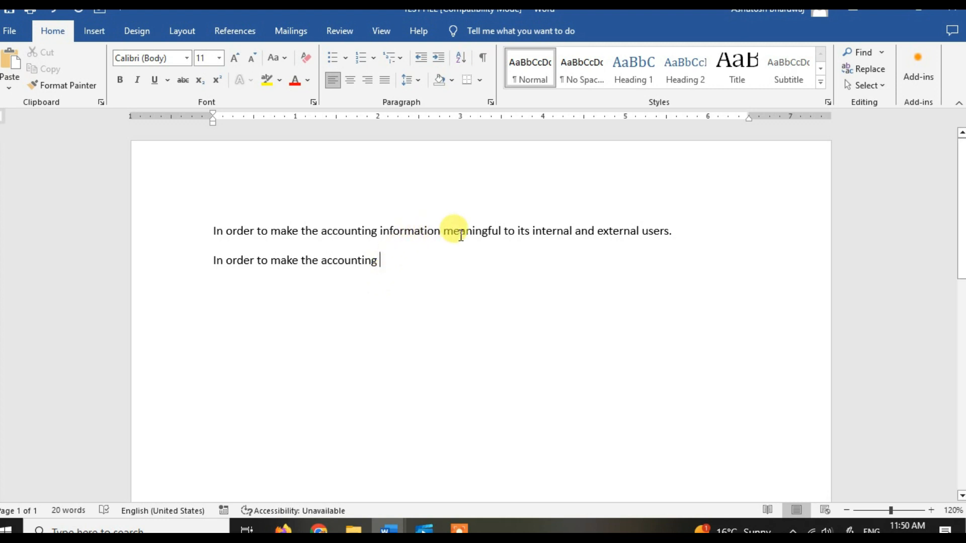
Step: Append "in order to mak" to the end of the first paragraph and extend the right margin to about 7.2 inches
left_click(678, 236)
type("in or")
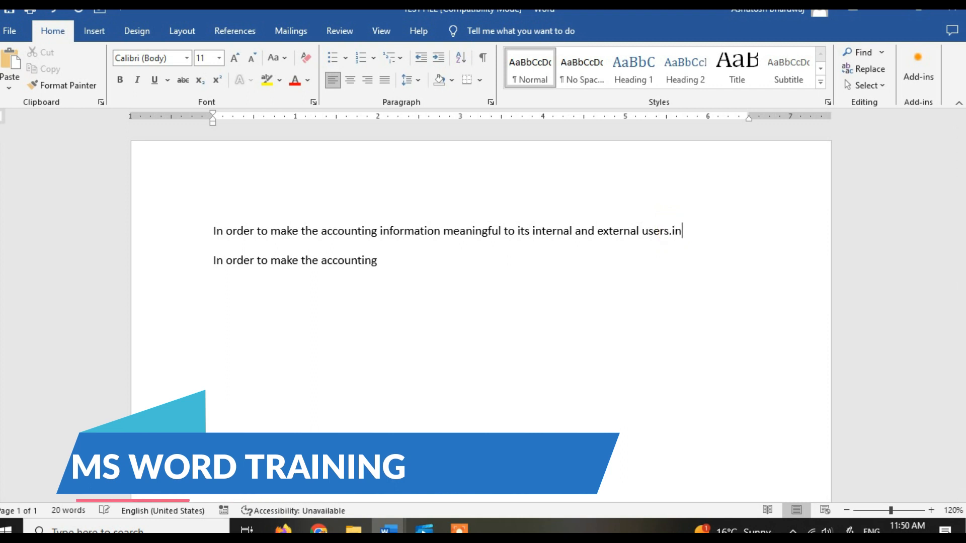
type("der to mak")
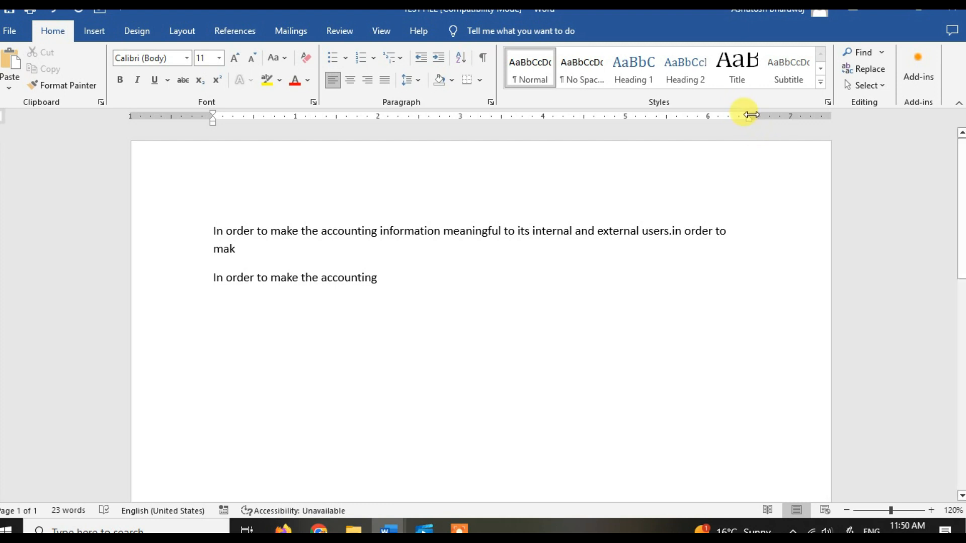
left_click_drag(748, 115, 806, 120)
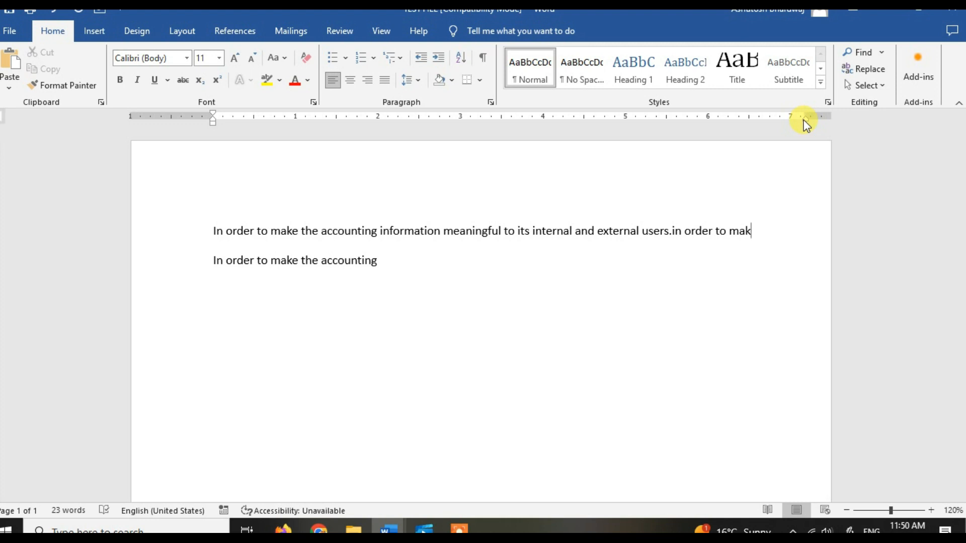
Step: Continue the end of the first paragraph from "mak" so that it reads "make the accounint"
type("e the accounint")
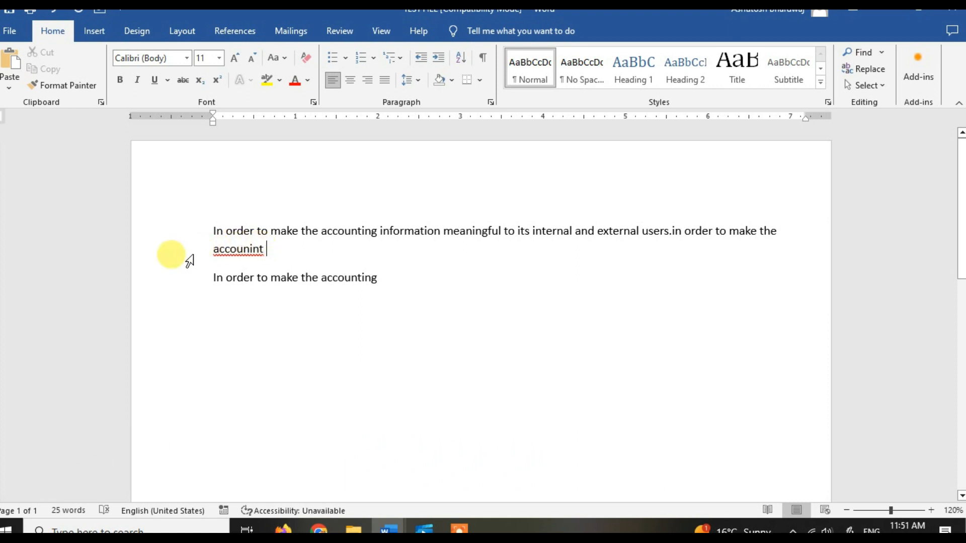
Step: Correct the misspelled word "accounint" at the end of the first paragraph to "accounting"
scroll(189, 261, "up", 4, "ctrl")
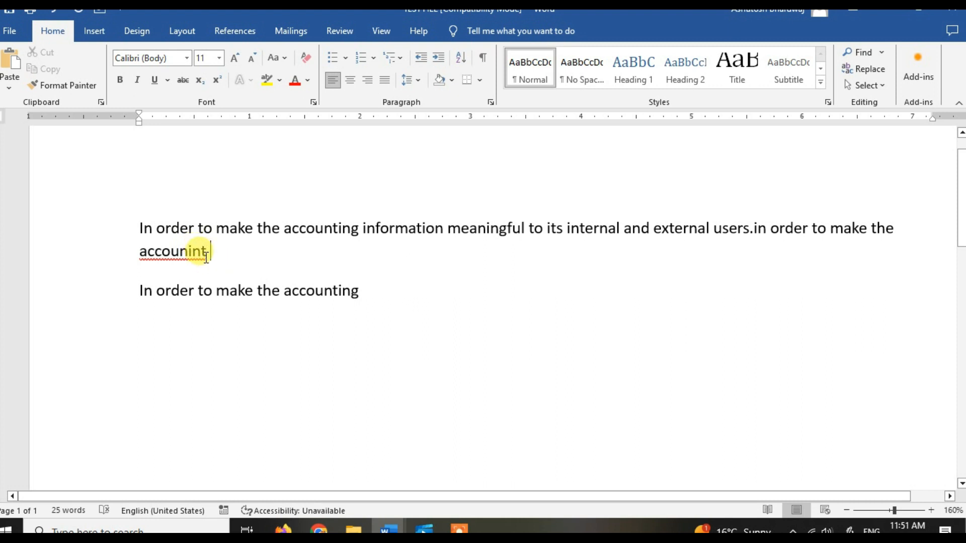
key("BackSpace")
key("BackSpace")
key("BackSpace")
key("BackSpace")
key("BackSpace")
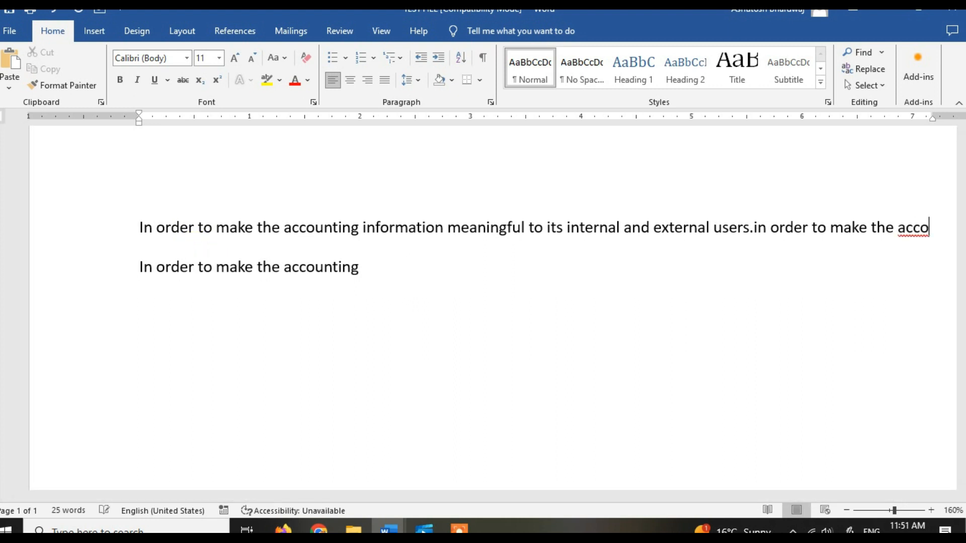
type("unint")
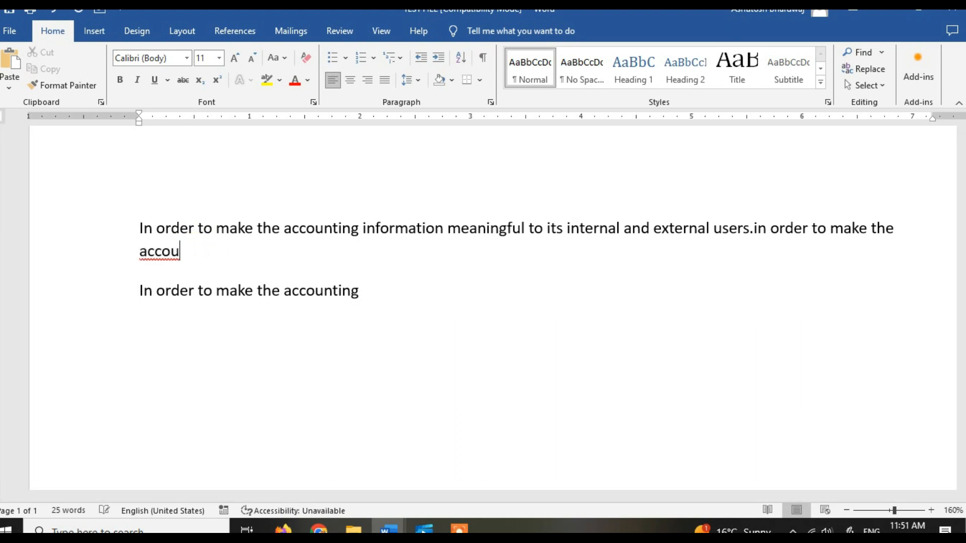
key("BackSpace")
type("g")
key("BackSpace")
type("ting")
key("BackSpace")
key("BackSpace")
key("BackSpace")
key("BackSpace")
key("BackSpace")
key("BackSpace")
key("BackSpace")
key("BackSpace")
key("BackSpace")
key("BackSpace")
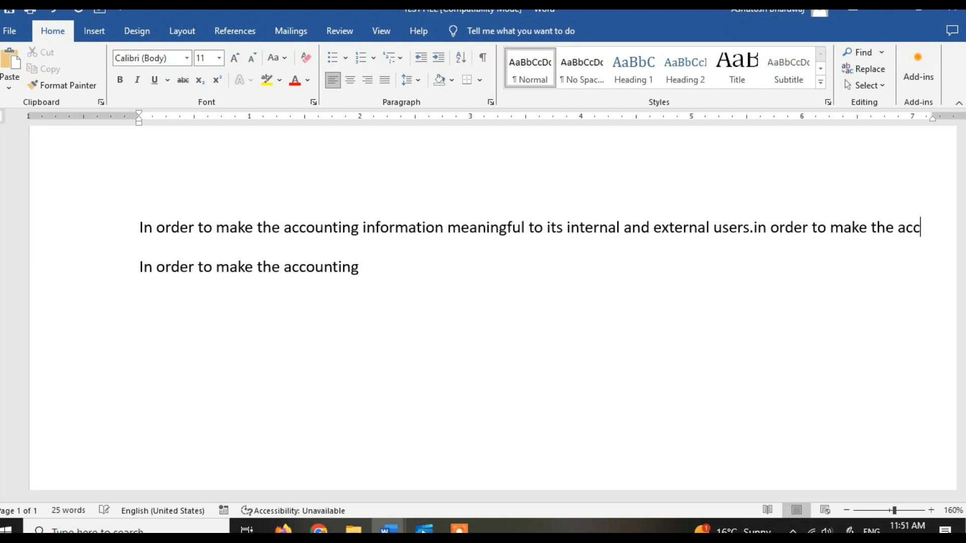
type("ounting")
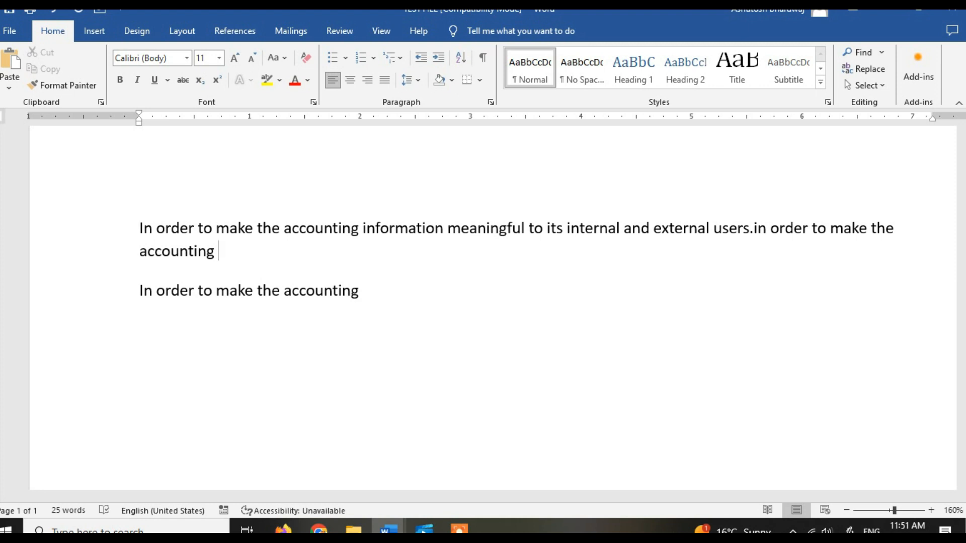
Step: Add the word "make" after "accounting" at the end of the first paragraph
type("meke")
key("BackSpace")
key("BackSpace")
key("BackSpace")
key("BackSpace")
type("ake")
Step: Insert "test for accounting" after "meaningful" in the first sentence
scroll(206, 257, "down", 5)
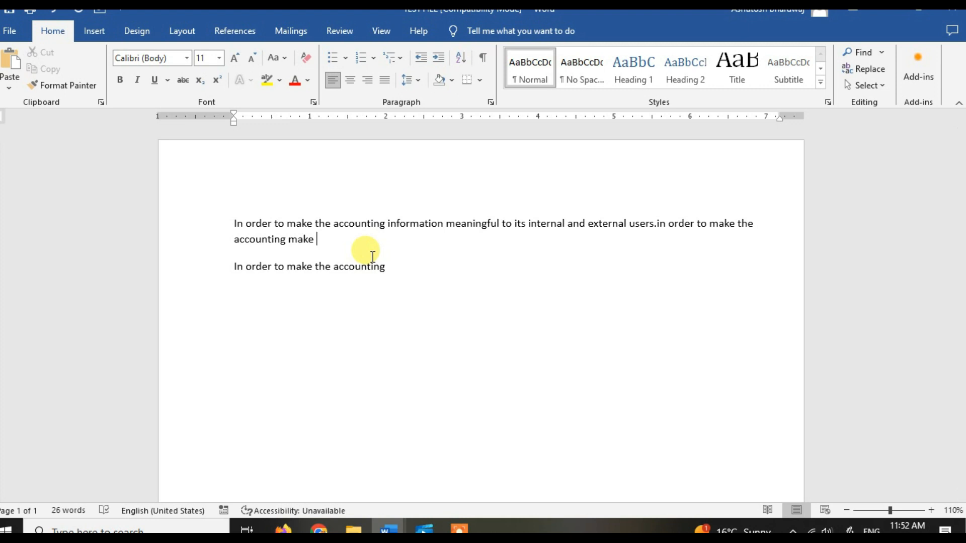
left_click(501, 224)
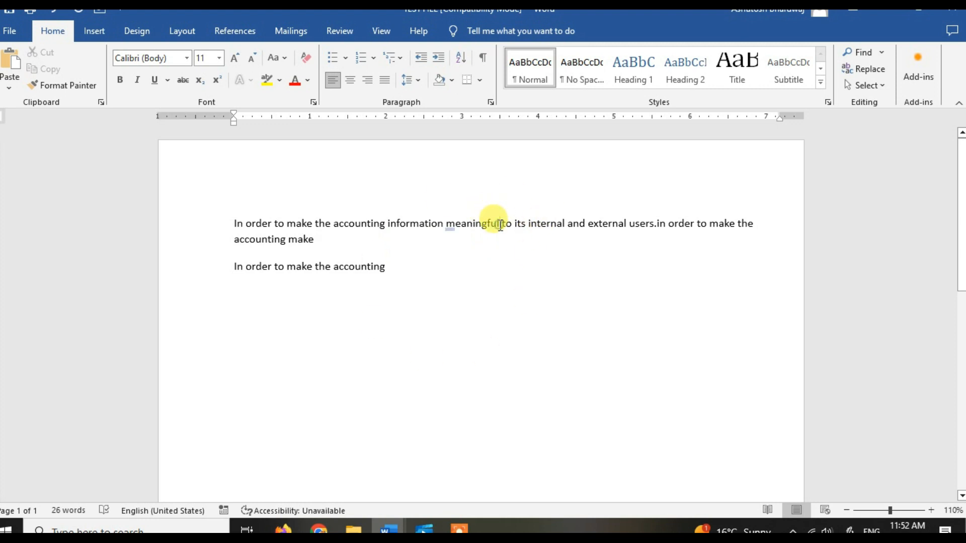
scroll(501, 225, "up", 4, "ctrl")
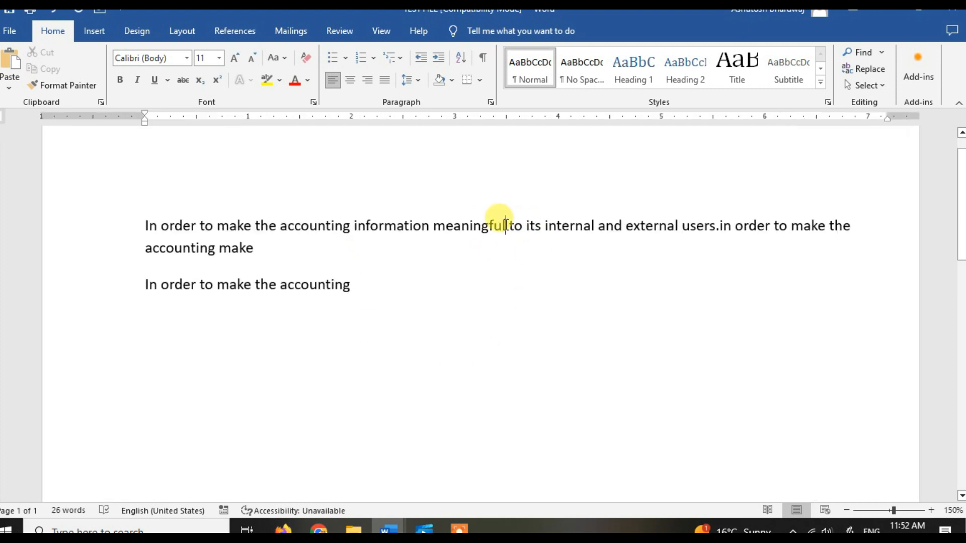
type("te")
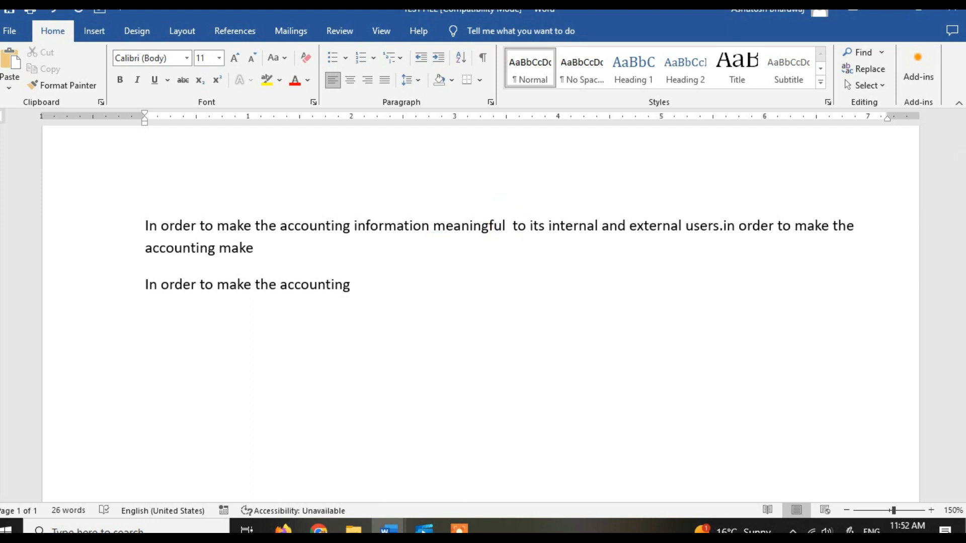
type("s")
type("t for acc")
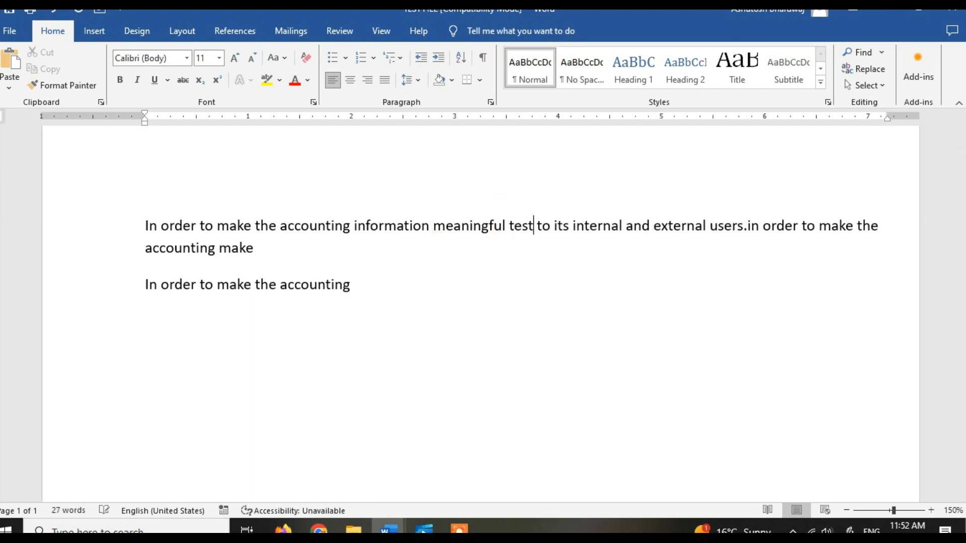
type("ounting")
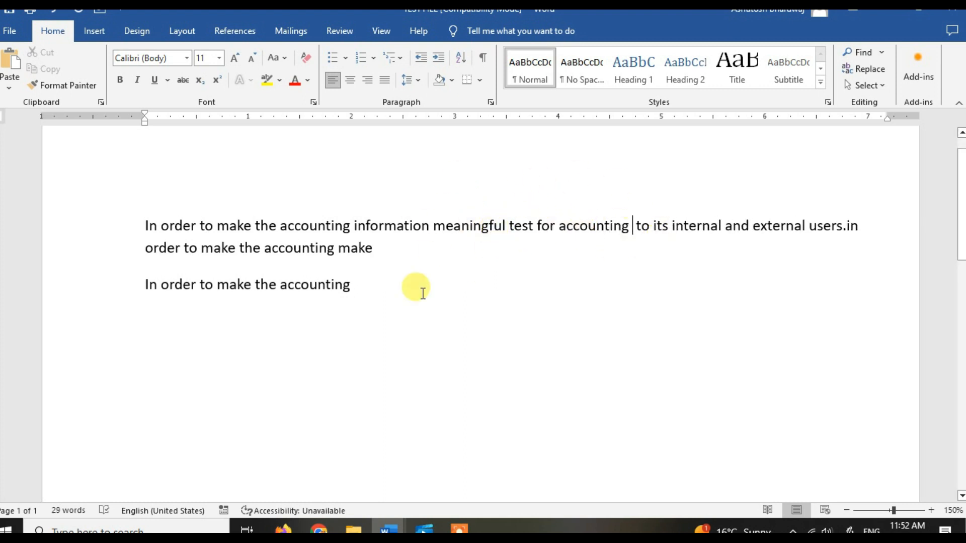
Step: Delete the words "for accounting to" between "test" and "its" in the first paragraph
left_click_drag(510, 223, 610, 230)
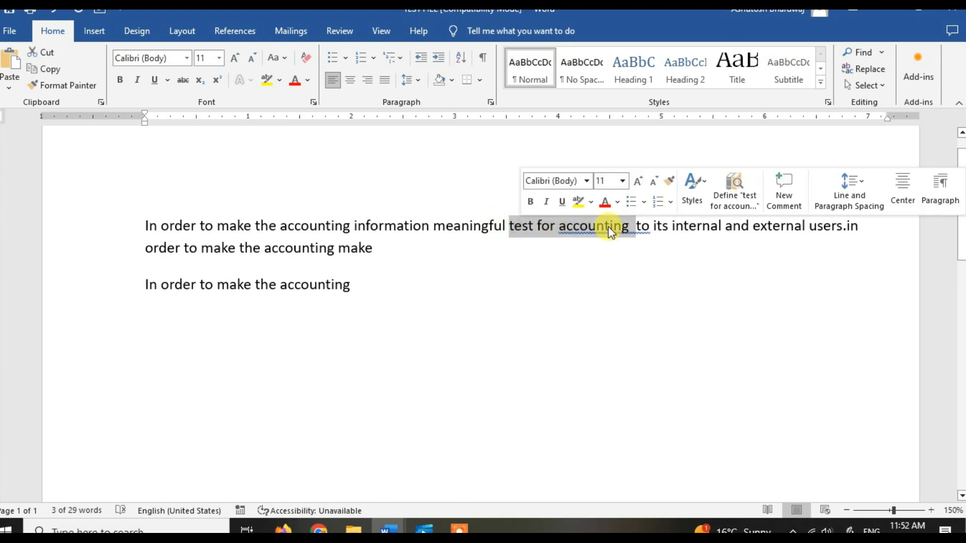
left_click(624, 278)
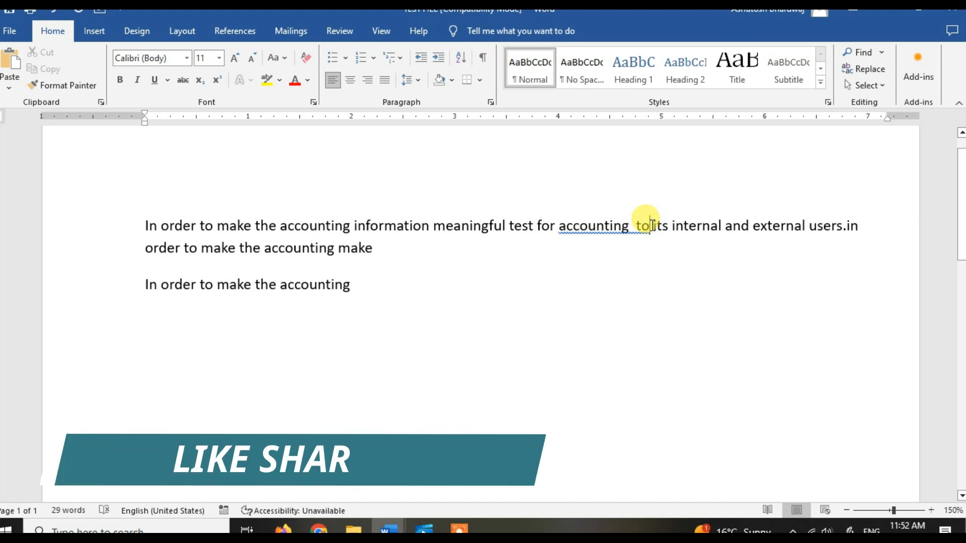
key("BackSpace")
key("BackSpace")
key("BackSpace")
key("BackSpace")
key("BackSpace")
key("BackSpace")
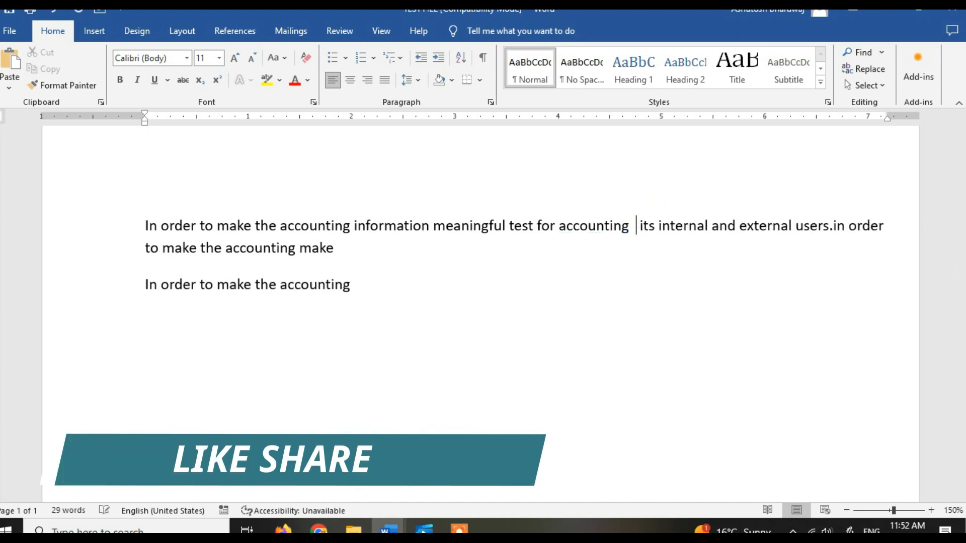
key("BackSpace")
key("BackSpace")
key("BackSpace")
key("BackSpace")
key("BackSpace")
key("BackSpace")
key("BackSpace")
key("BackSpace")
key("BackSpace")
key("BackSpace")
key("BackSpace")
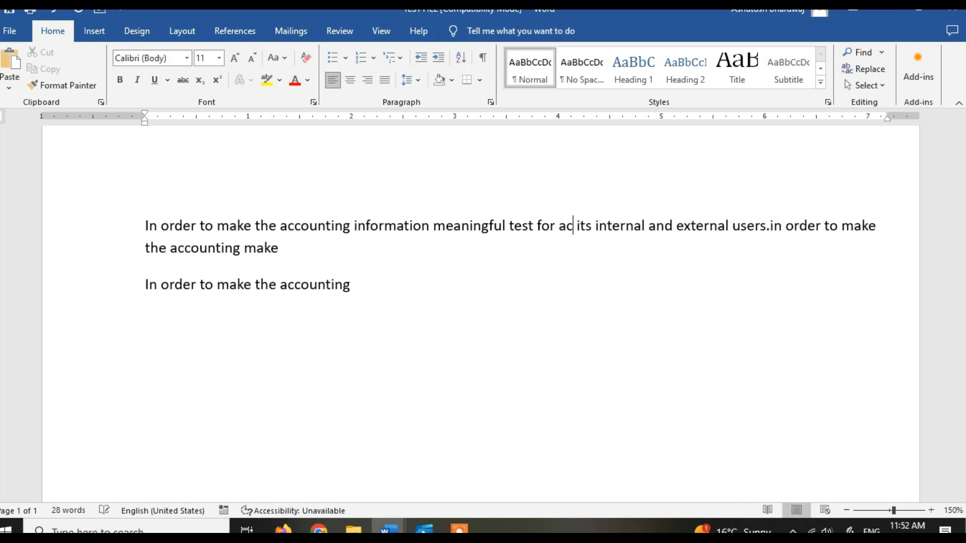
key("BackSpace")
key("BackSpace")
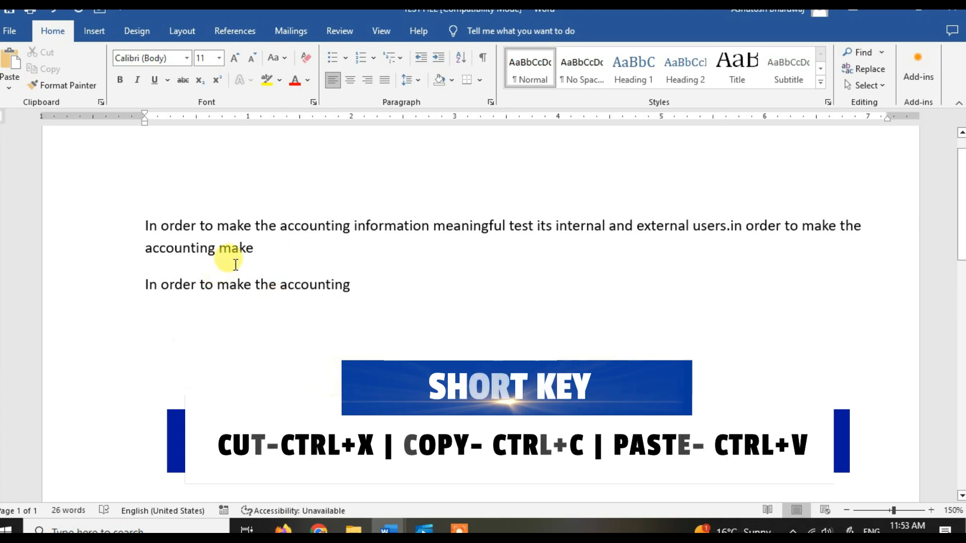
Step: Select the entire first paragraph, from "In order" through the final word "make", and clear the selection
left_click(144, 225)
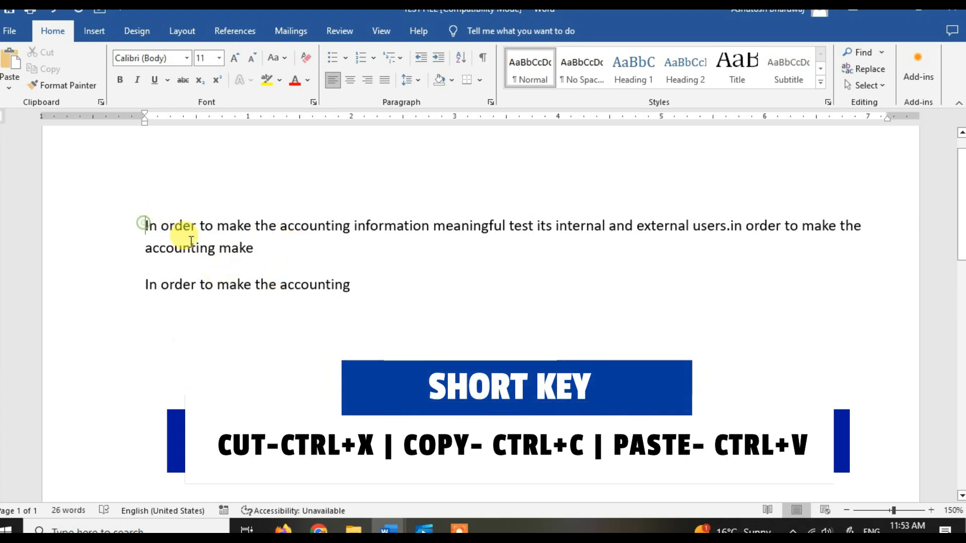
left_click_drag(191, 242, 255, 249)
left_click(294, 264)
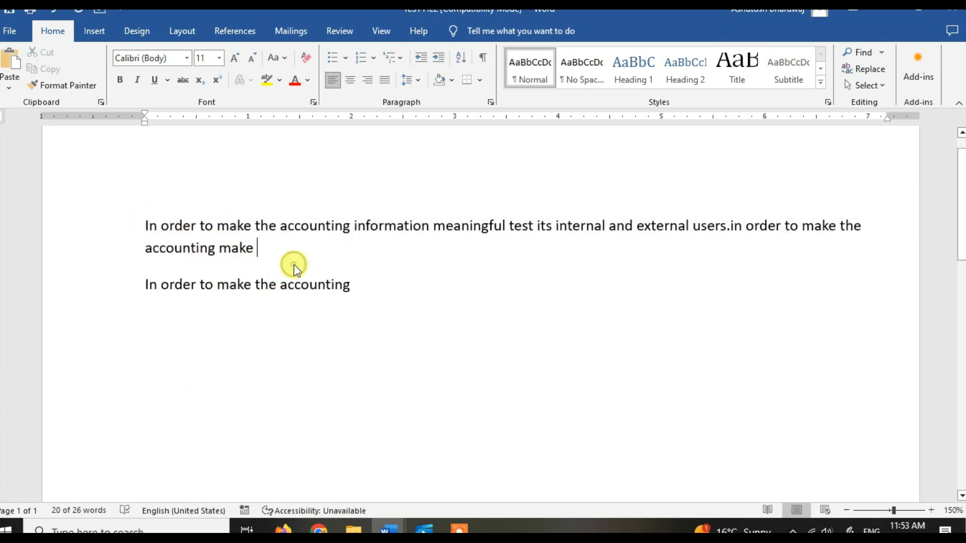
Step: Select the word "In" at the start of the first paragraph, extend the selection to the whole paragraph, and clear it
double_click(144, 223)
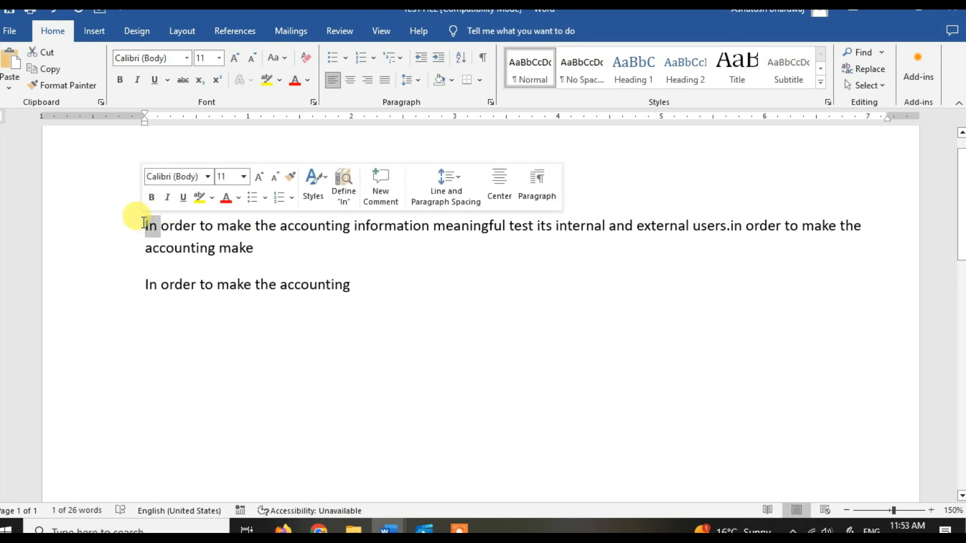
left_click(144, 223)
double_click(144, 222)
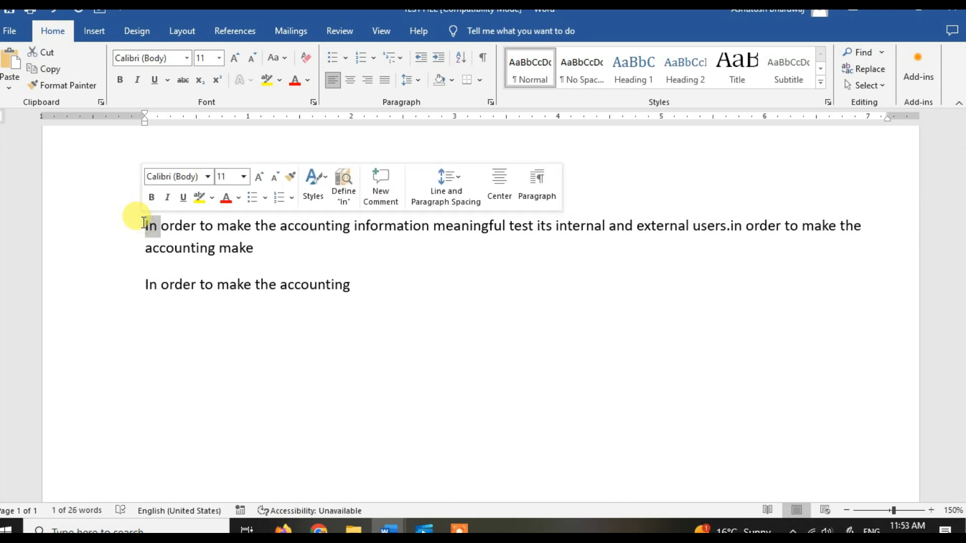
left_click(144, 223)
triple_click(144, 222)
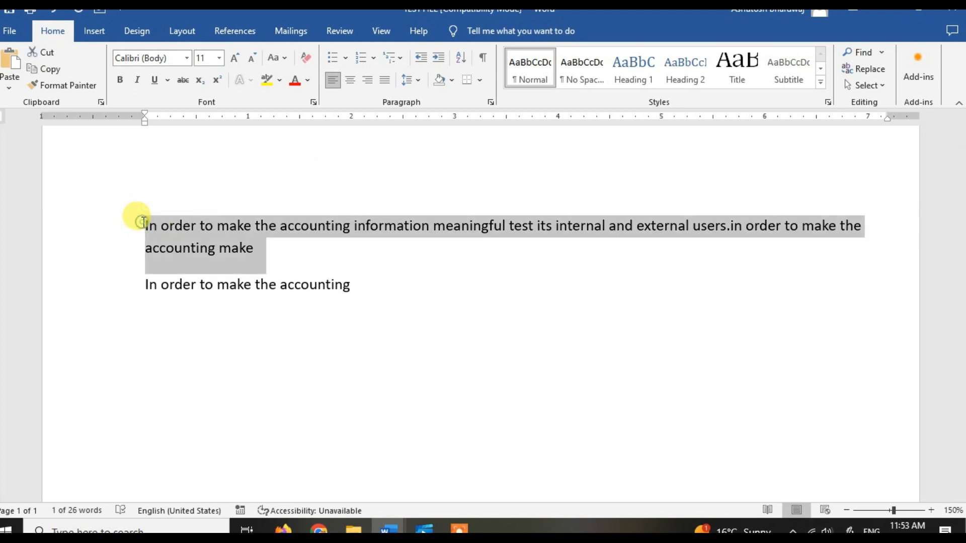
double_click(144, 222)
double_click(144, 222)
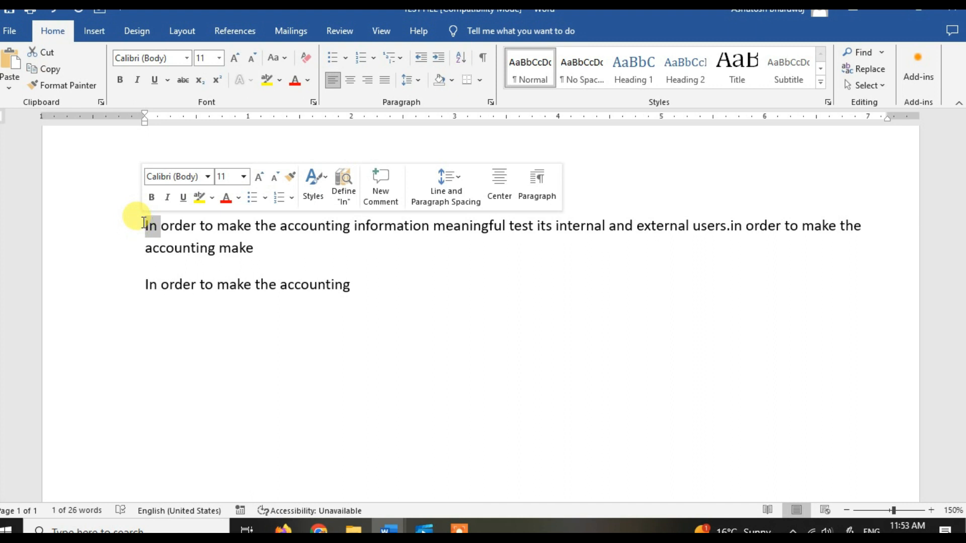
left_click(144, 223)
triple_click(144, 222)
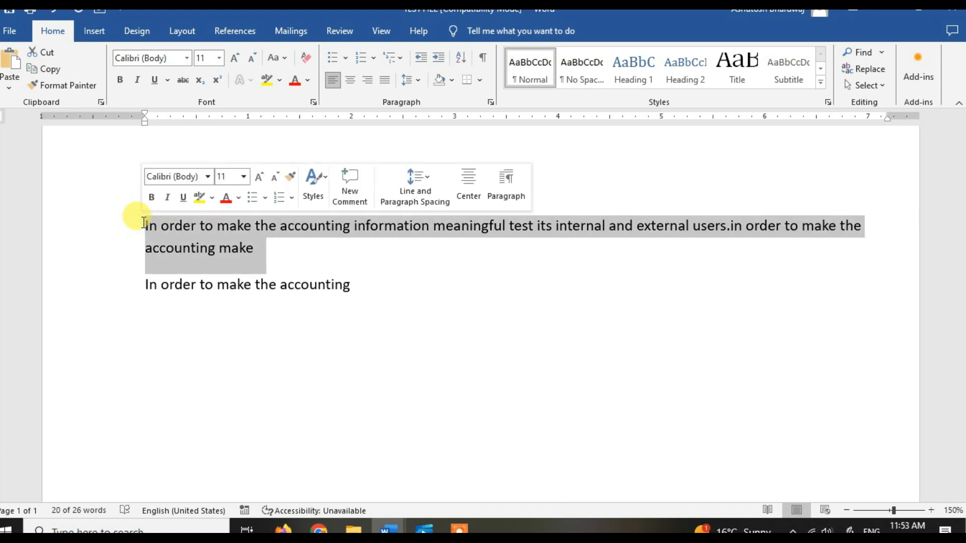
left_click(270, 240)
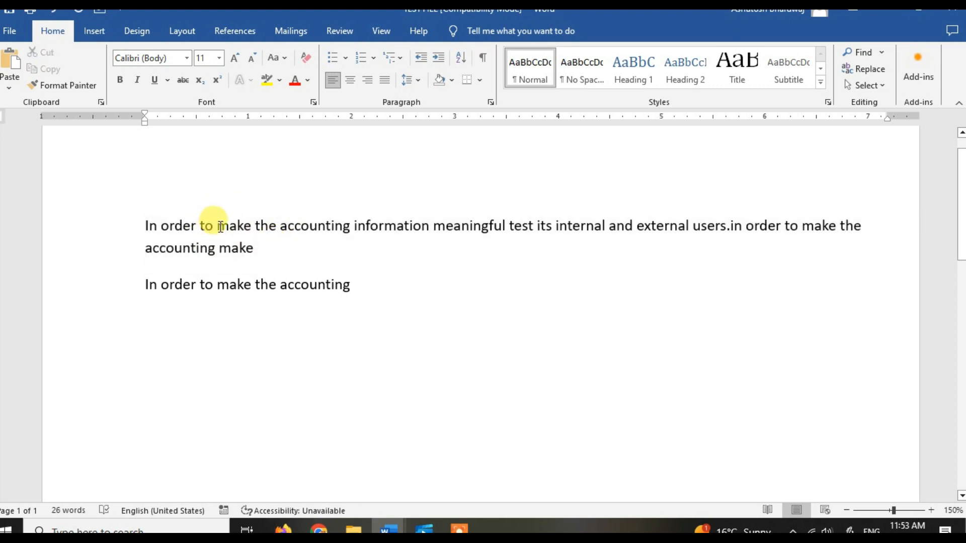
Step: Select "make the accounting" through "internal" in the first paragraph, select "order to make the accounting" in the second, and clear the selection
left_click_drag(220, 226, 573, 232)
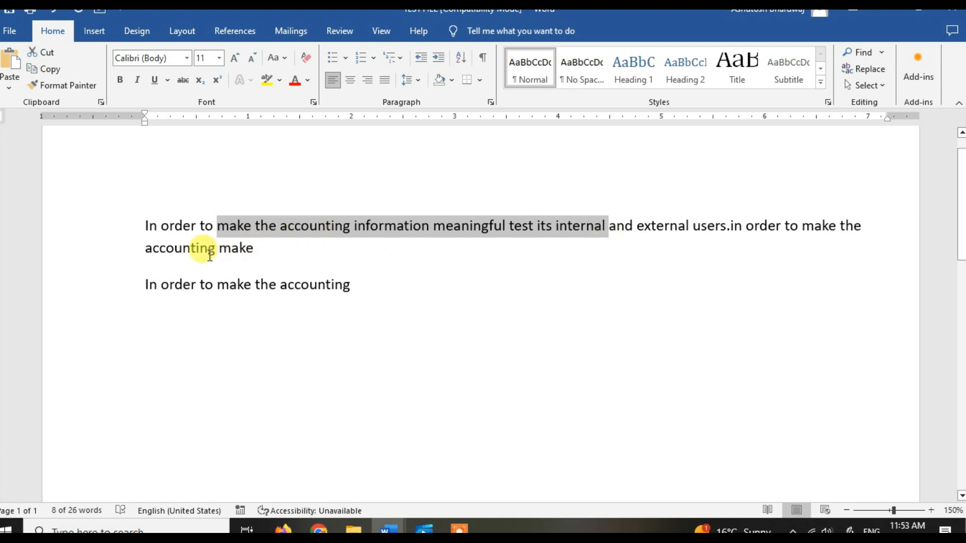
left_click_drag(171, 285, 342, 285)
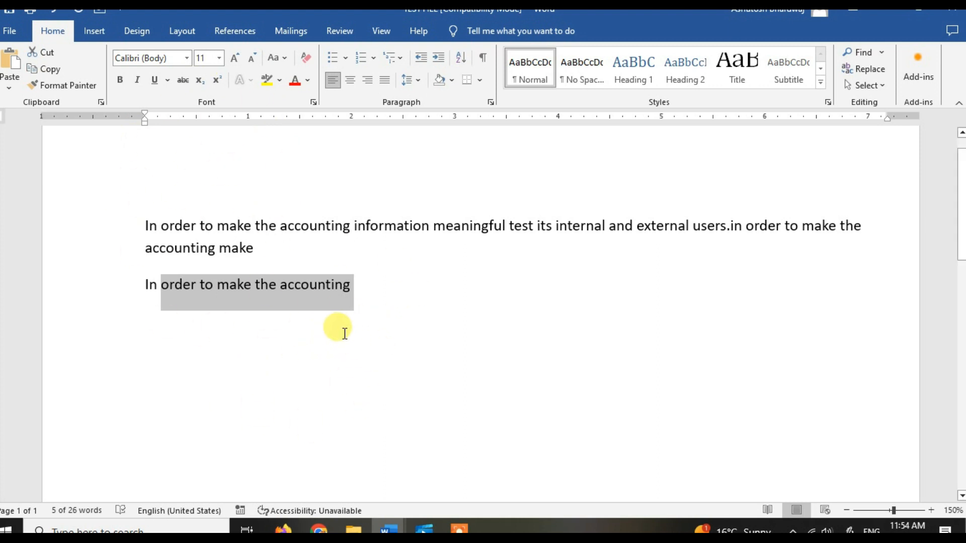
left_click(370, 280)
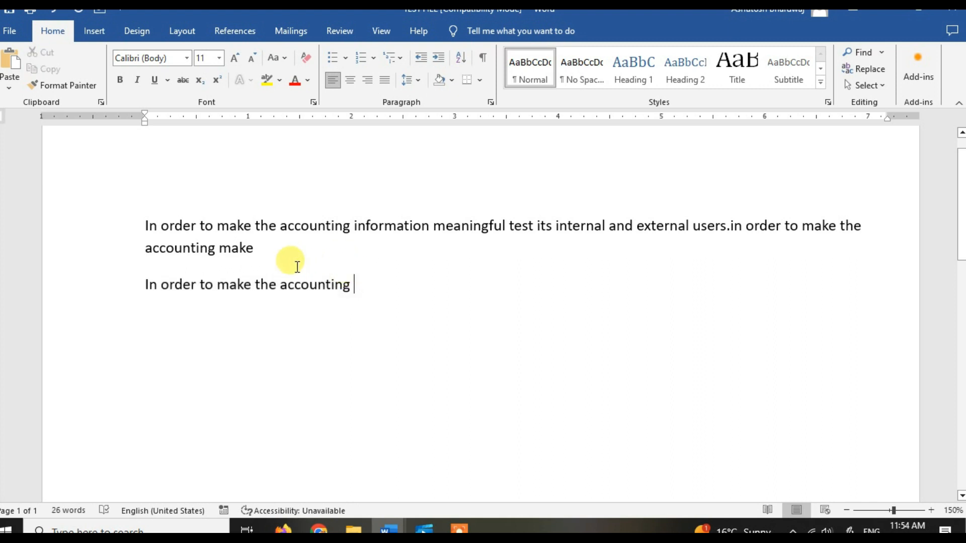
left_click(264, 250)
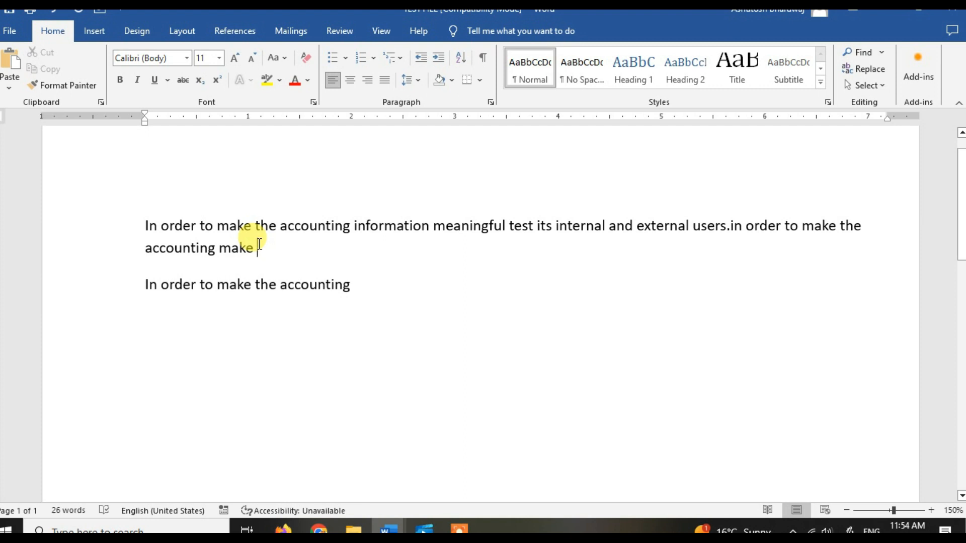
Step: Copy the entire first paragraph, from "In order" through the final word "make"
left_click_drag(260, 244, 146, 226)
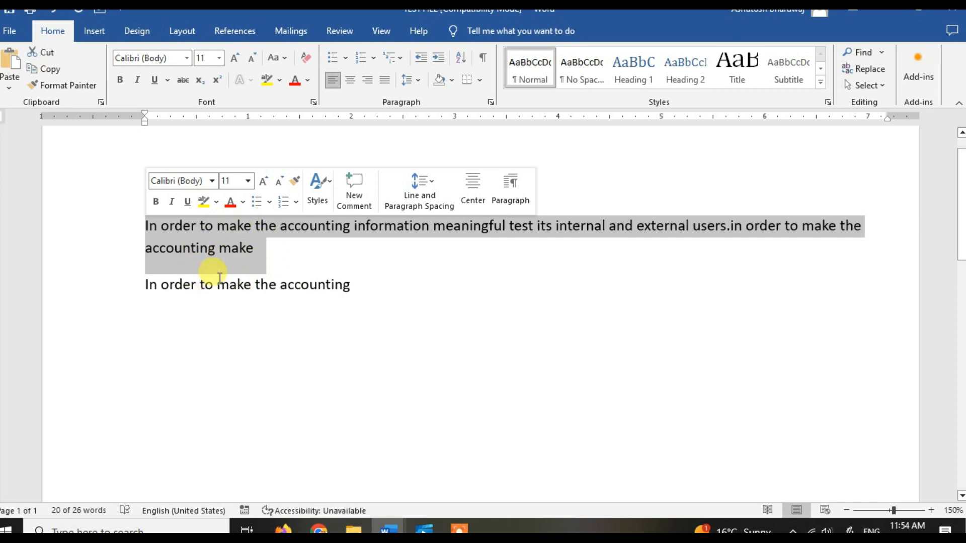
left_click_drag(262, 252, 142, 221)
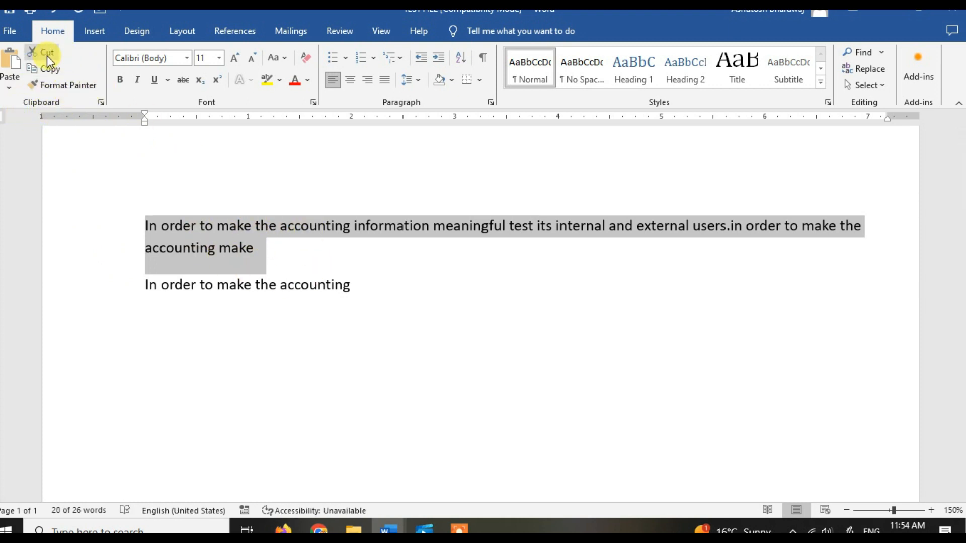
left_click(54, 71)
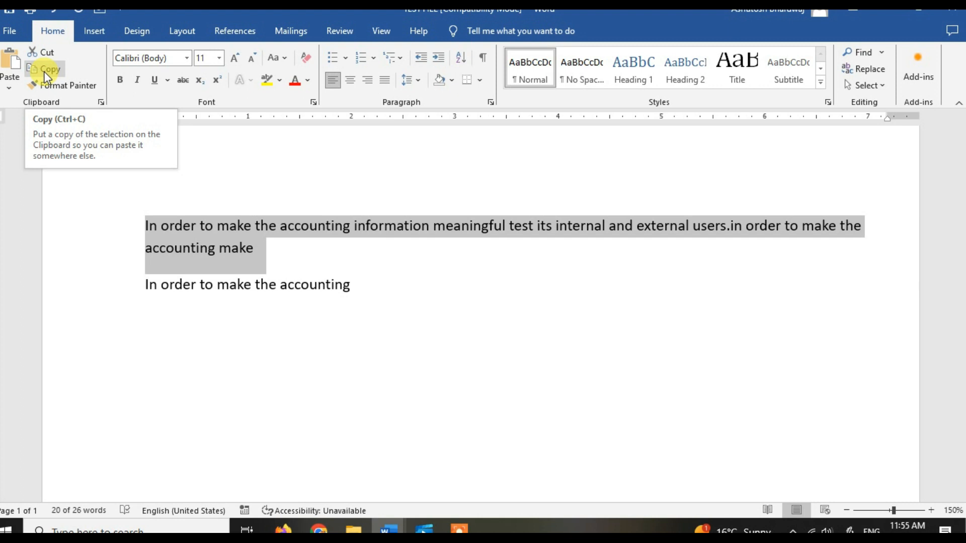
left_click(43, 72)
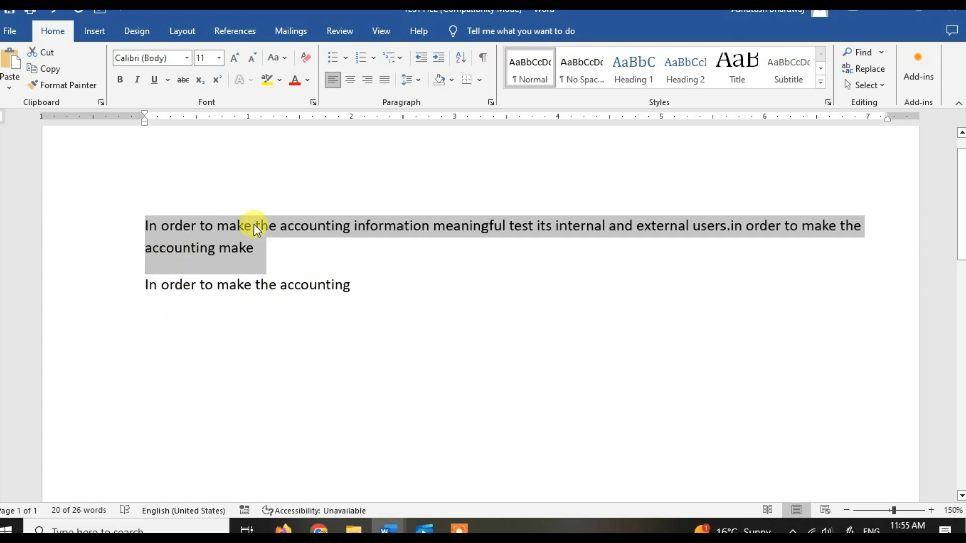
Step: Paste the copied paragraph into the blank area a few lines below "In order to make the accounting"
left_click(369, 297)
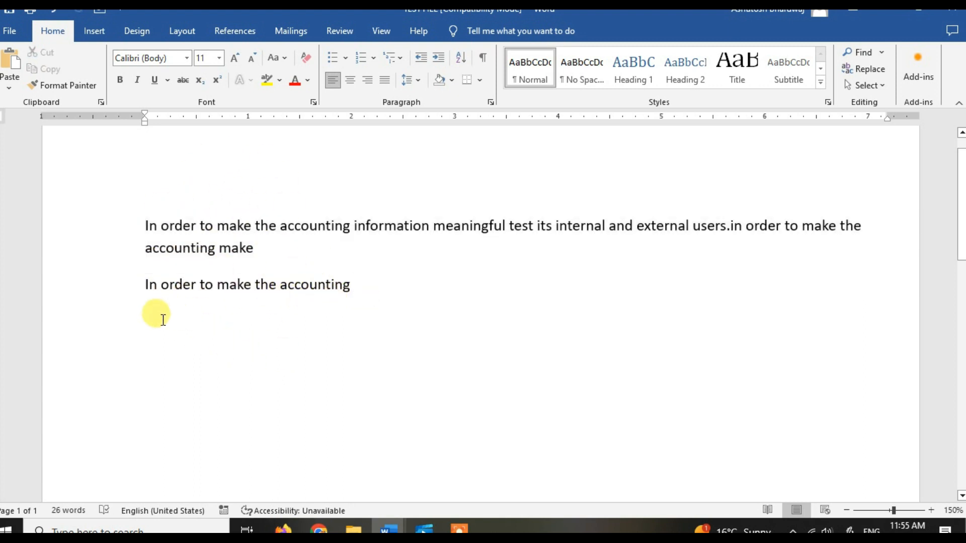
scroll(163, 322, "down", 5, "ctrl")
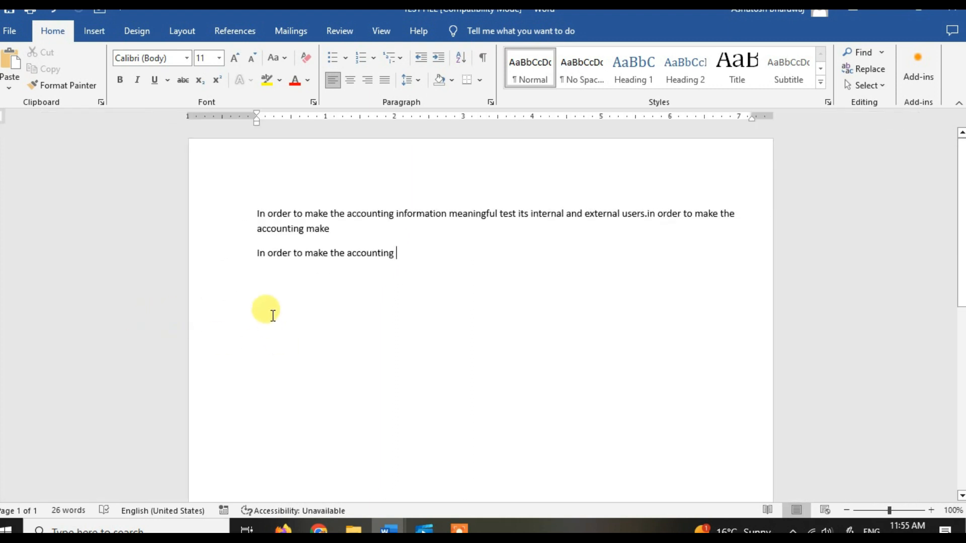
double_click(273, 329)
left_click(273, 329)
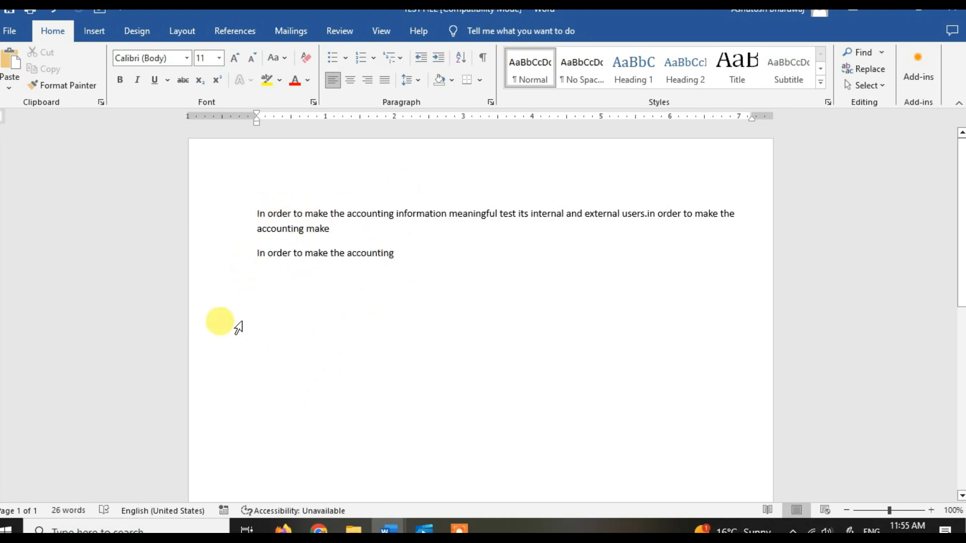
left_click(17, 50)
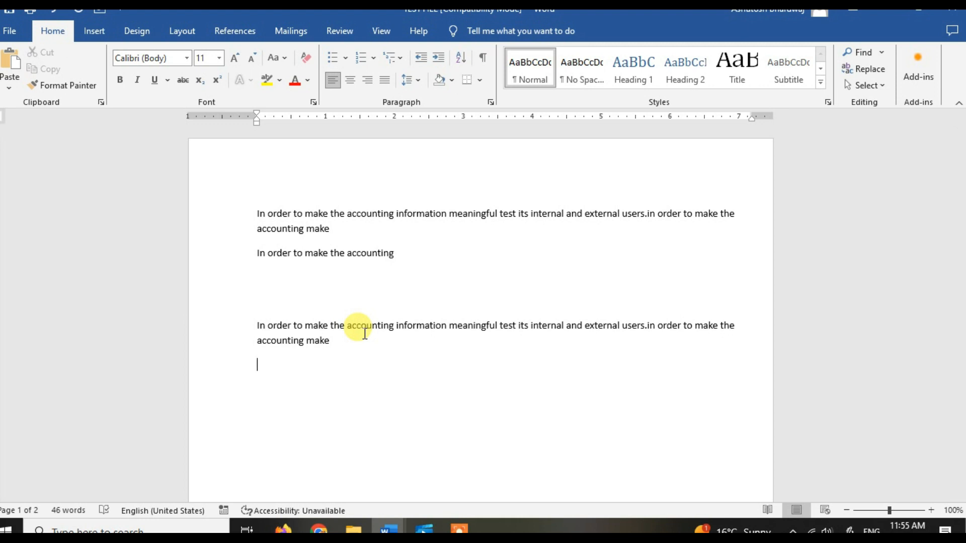
Step: Copy the short line "In order to make the accounting" and paste it after "make" at the end of the last paragraph
left_click(254, 253)
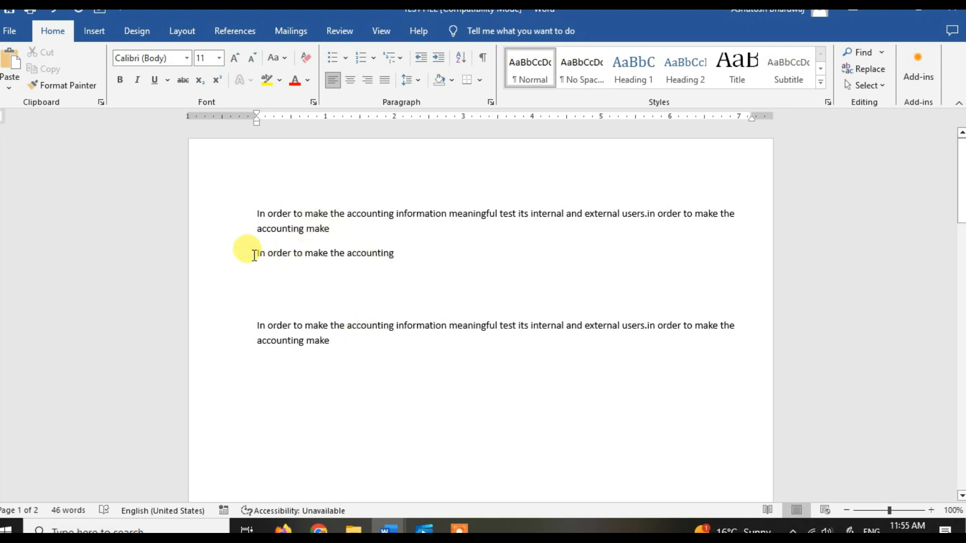
left_click_drag(288, 248, 406, 254)
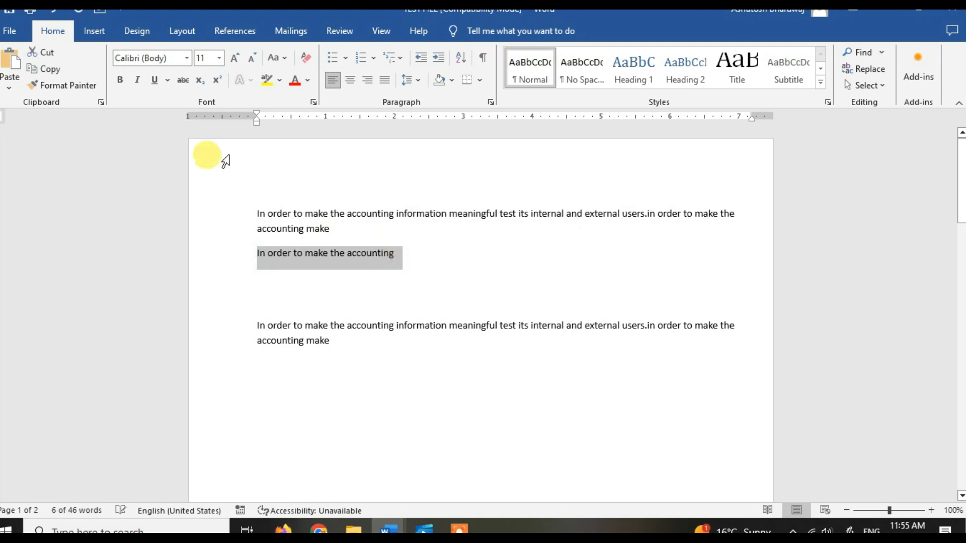
left_click(56, 73)
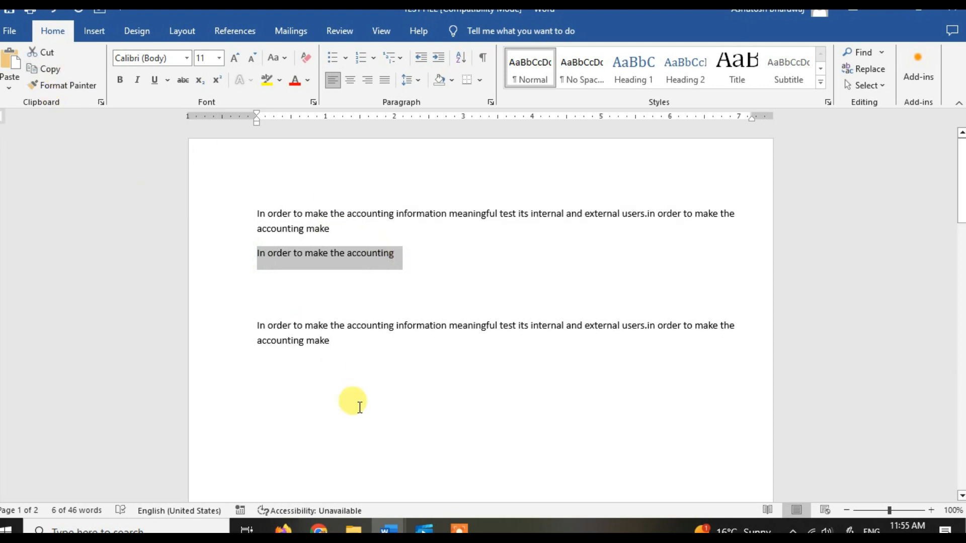
left_click(356, 344)
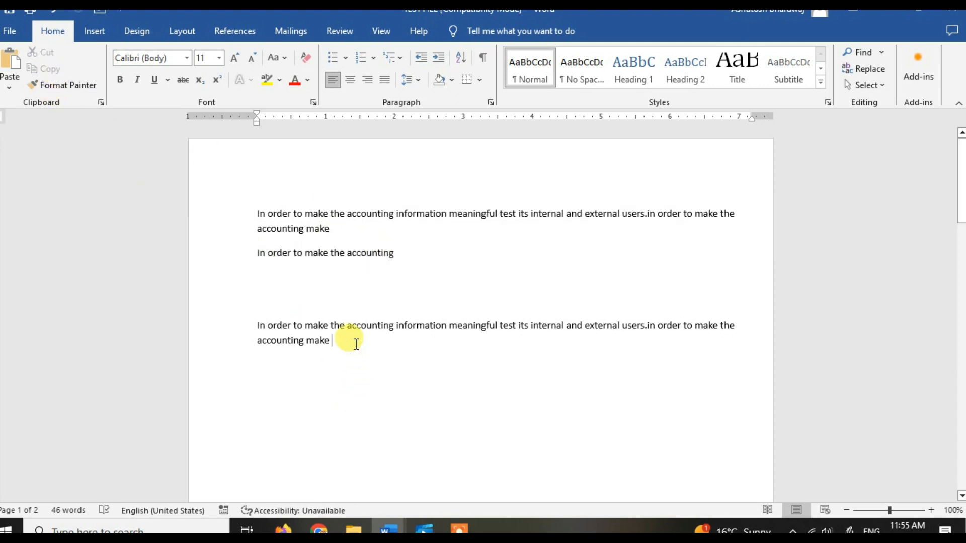
left_click(12, 66)
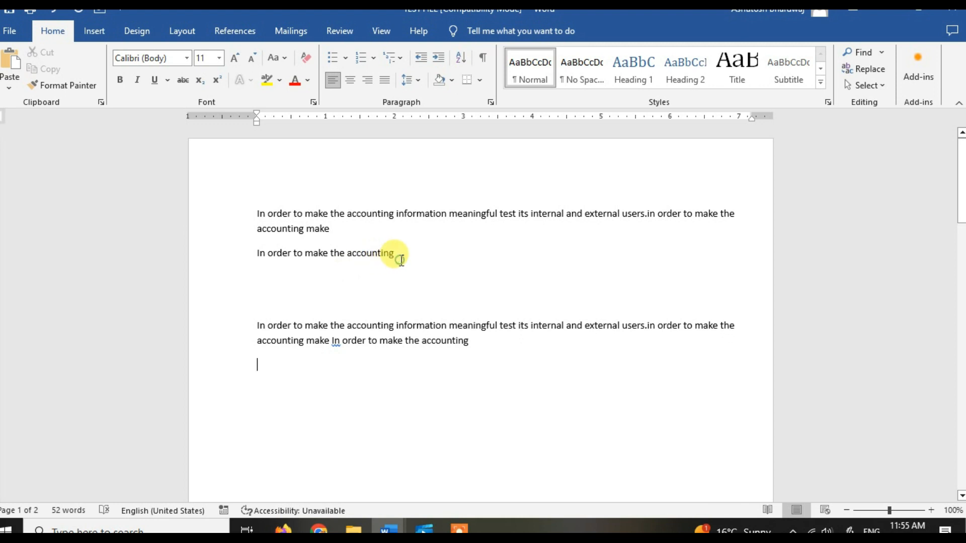
Step: Move the short line "In order to make the accounting" from under the first paragraph to the empty line below the last paragraph
left_click_drag(401, 259, 262, 259)
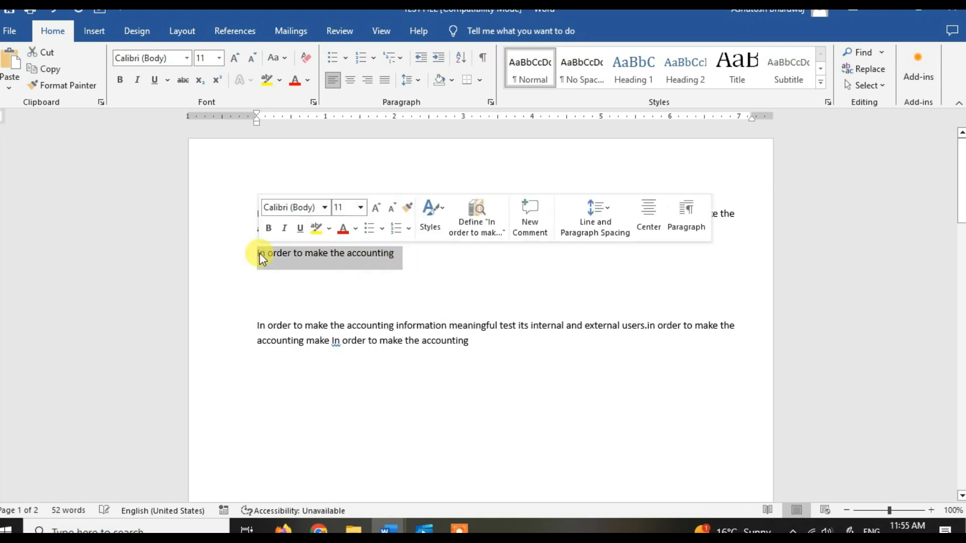
left_click(50, 51)
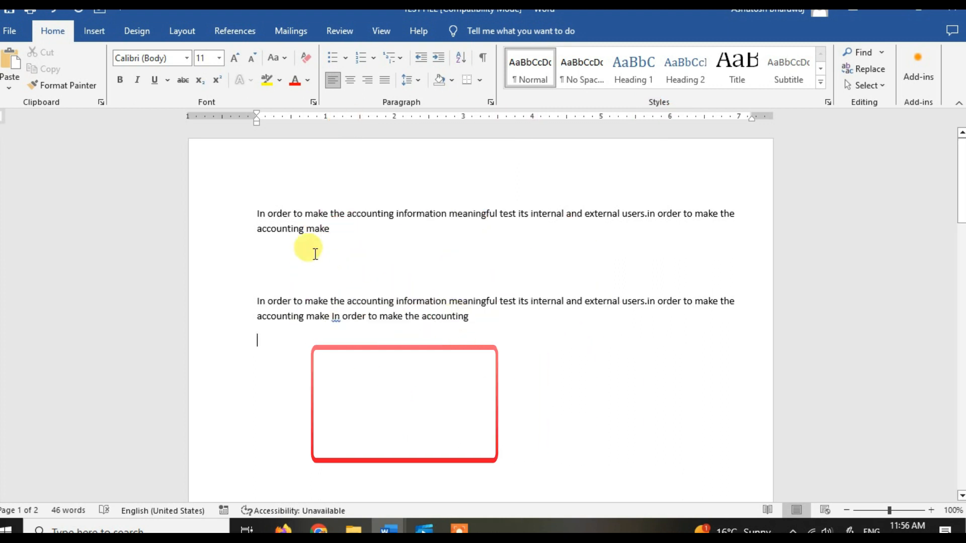
left_click(8, 63)
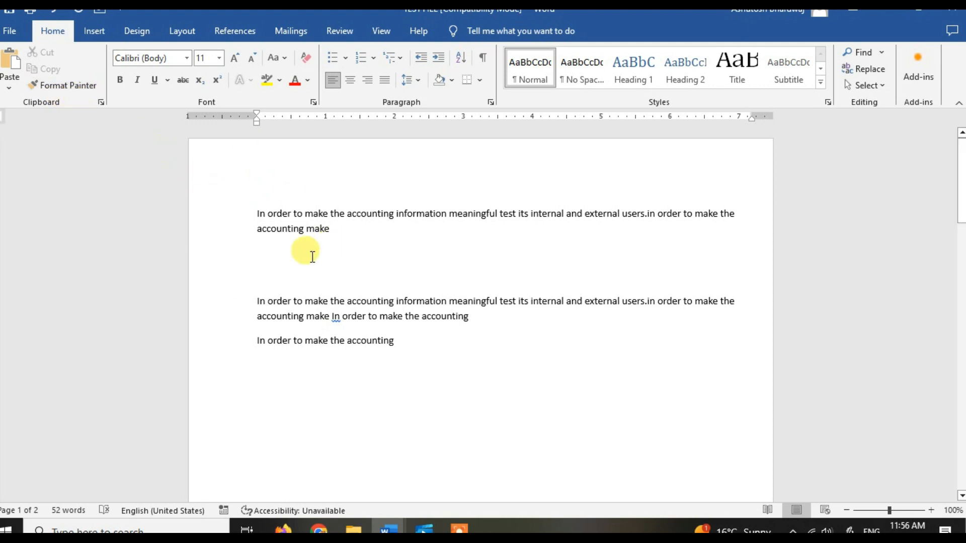
Step: Change the font of the entire first paragraph to Aparajita and clear the selection
left_click_drag(376, 229, 261, 218)
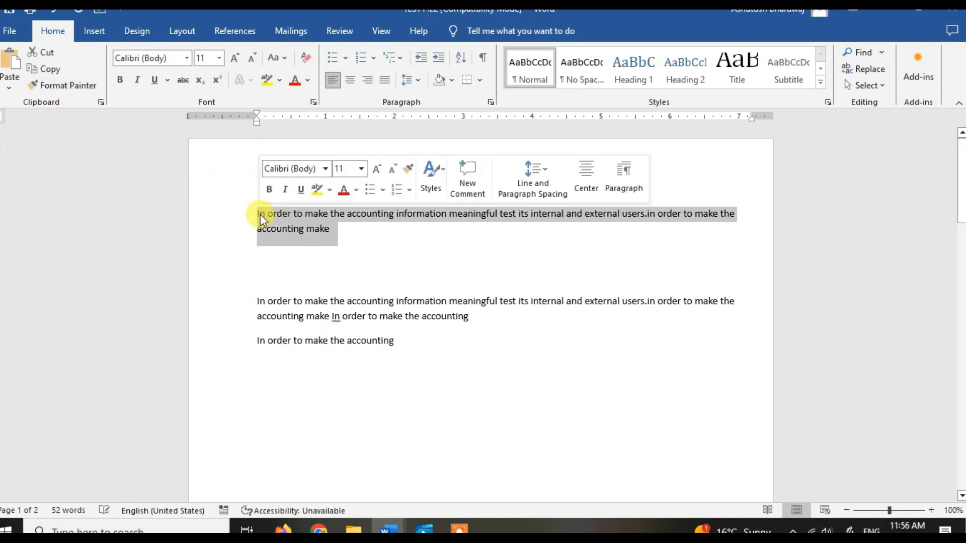
scroll(339, 243, "up", 2, "ctrl")
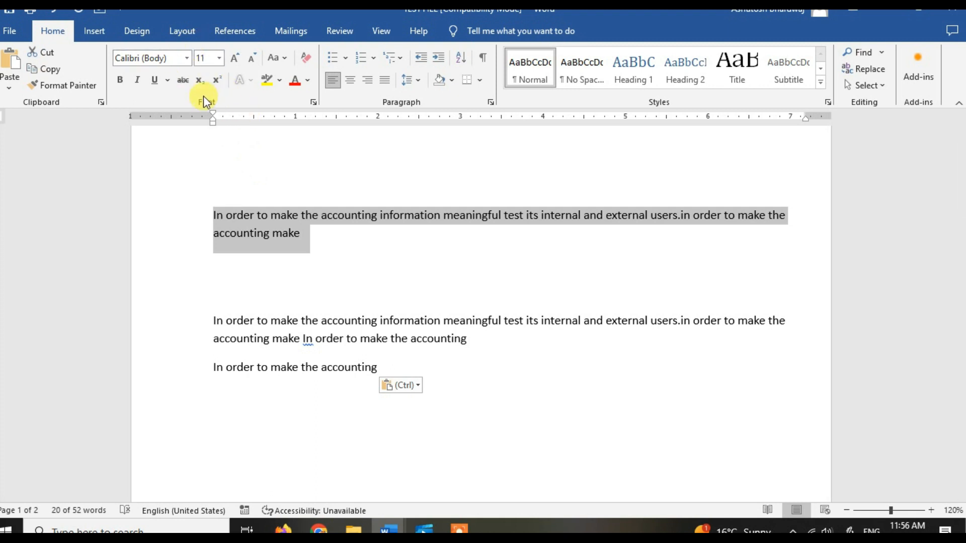
left_click(187, 58)
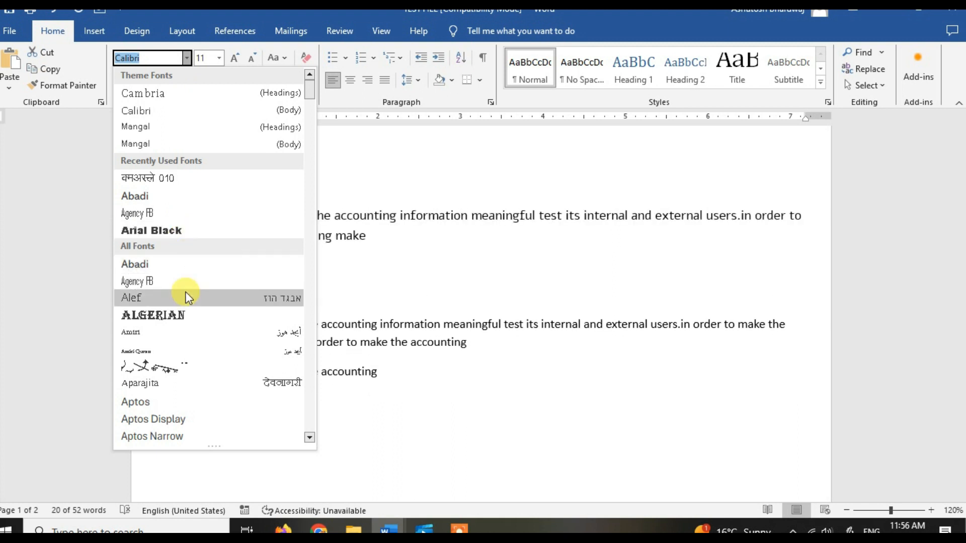
left_click(187, 387)
left_click(405, 297)
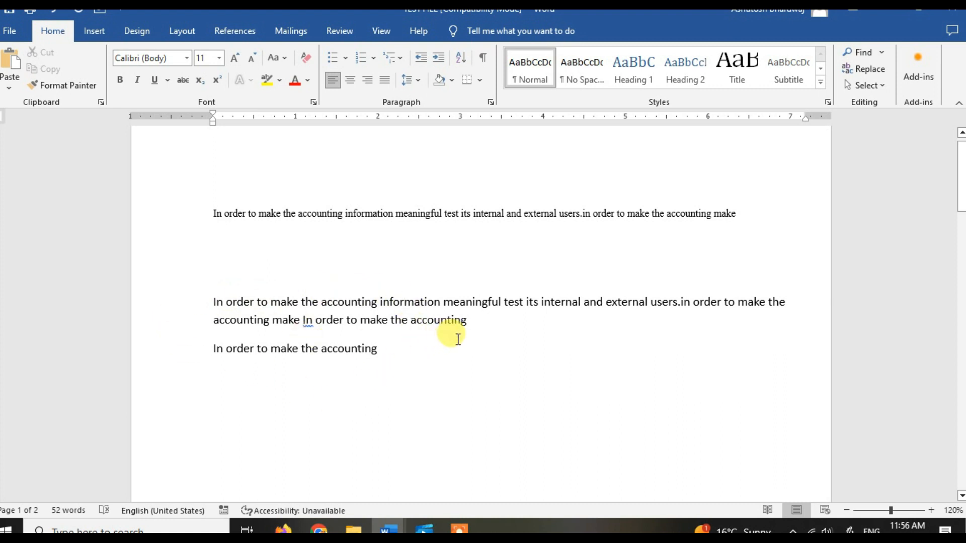
Step: Copy the two-line second paragraph and paste it directly after its final word "accounting"
left_click_drag(470, 327, 216, 300)
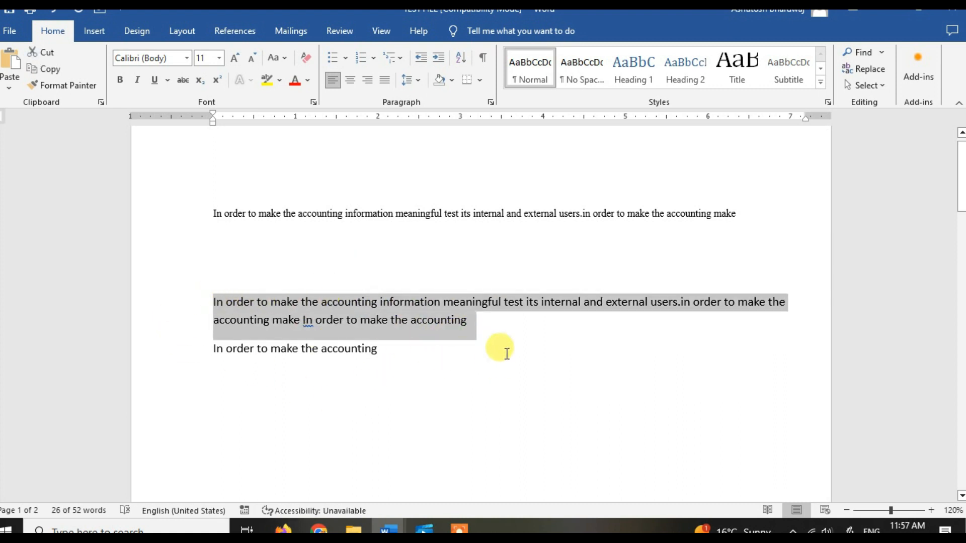
left_click(473, 325)
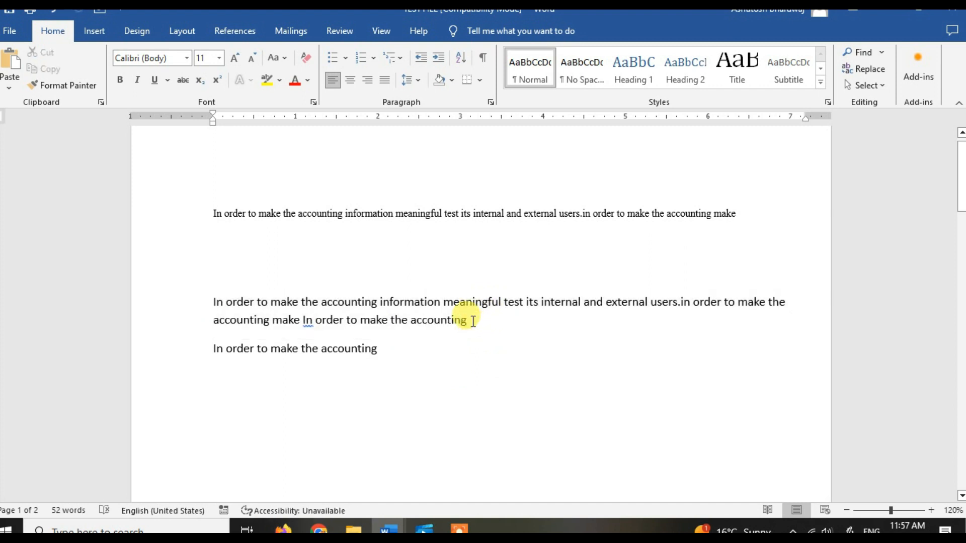
key("ctrl+v")
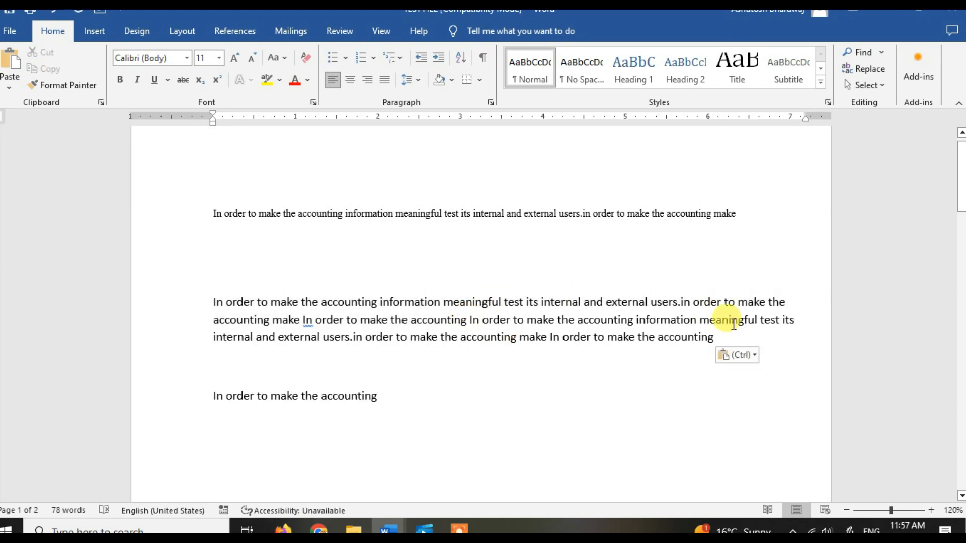
Step: Copy the extended three-line second paragraph and paste it at its own end to double the text
left_click_drag(722, 331, 213, 297)
key("ctrl+c")
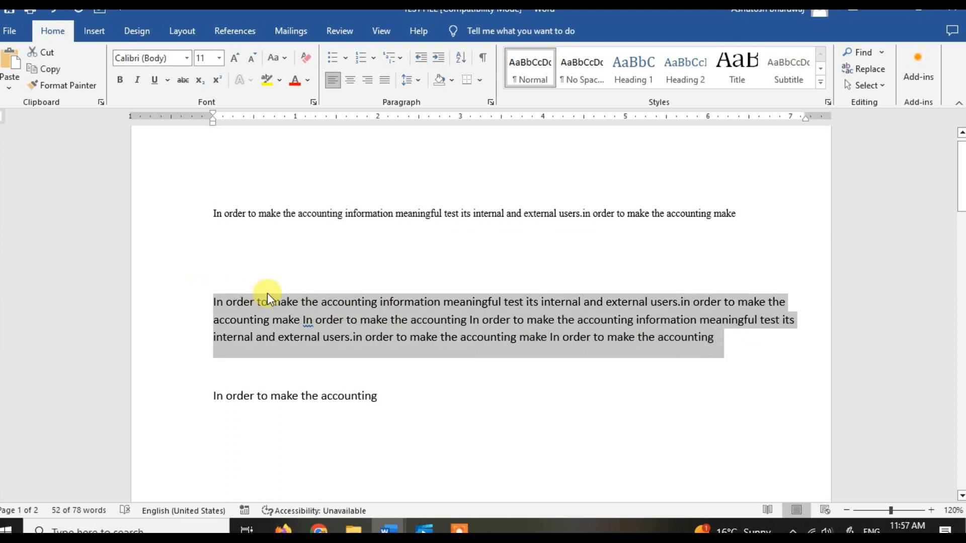
left_click(715, 336)
key("ctrl+v")
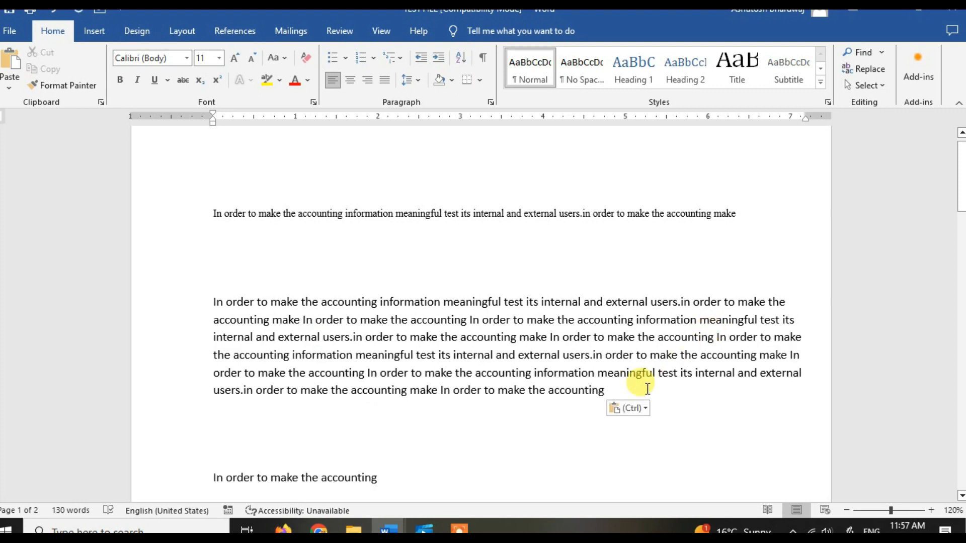
Step: Paste the copied text two more times at the end of the second paragraph
left_click(616, 391)
key("ctrl+v")
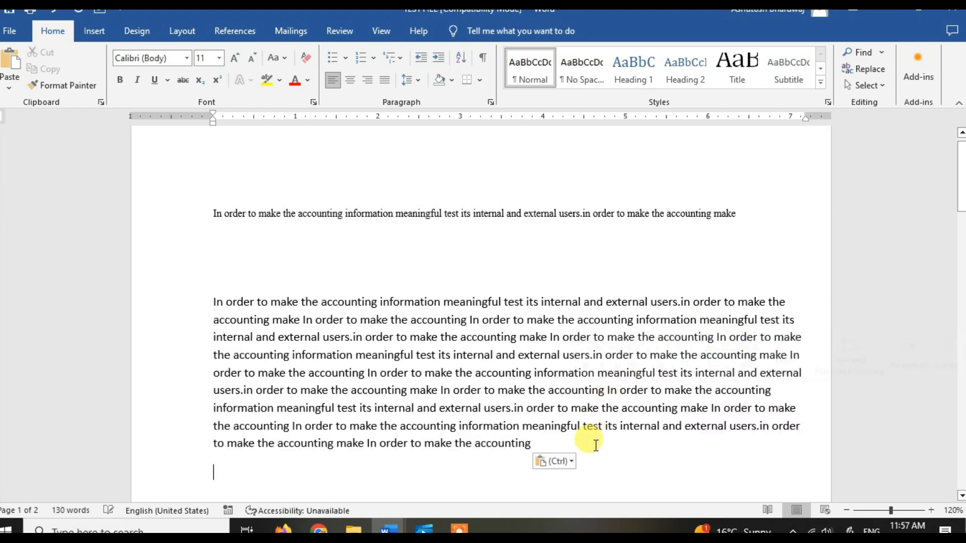
key("ctrl+v")
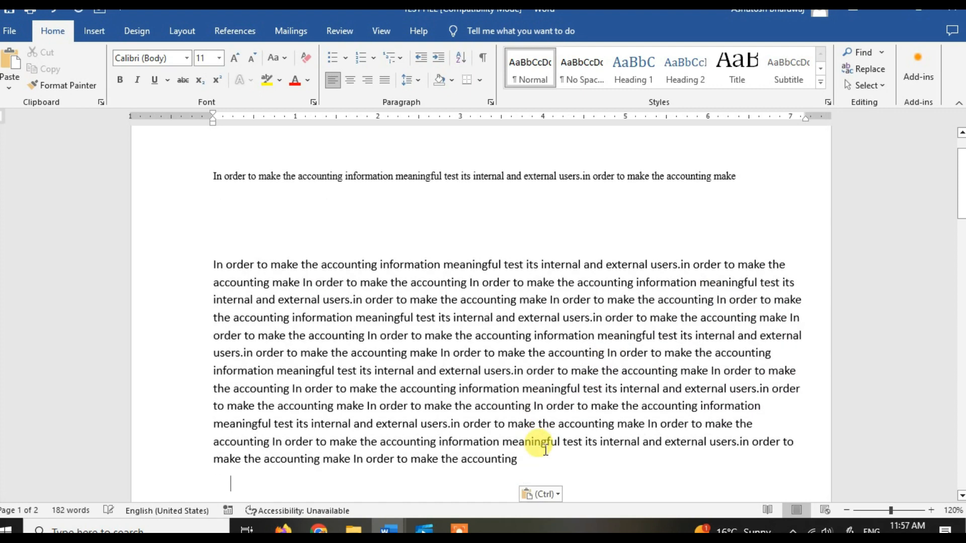
key("Return")
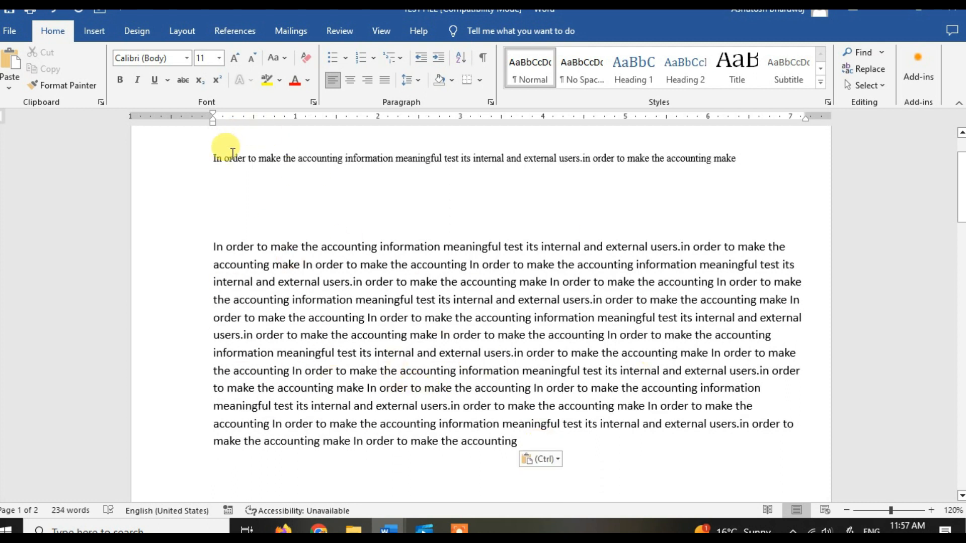
Step: Change the font of the entire second paragraph to Aparajita and clear the selection
left_click_drag(214, 159, 741, 164)
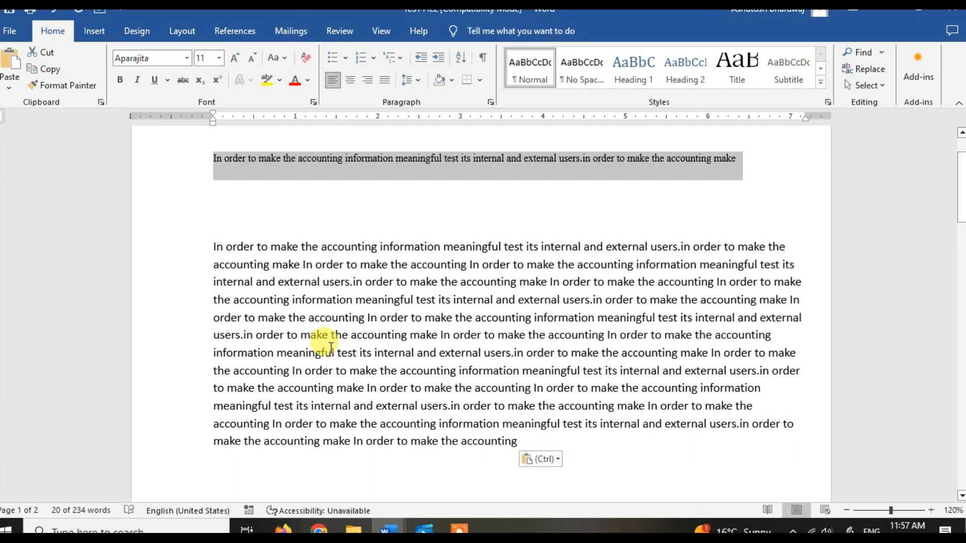
left_click(324, 215)
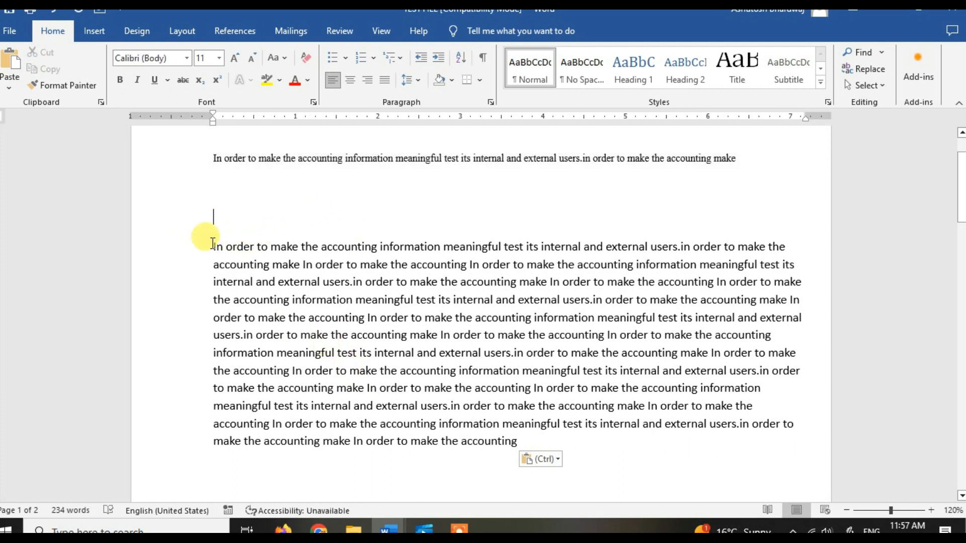
left_click_drag(213, 244, 529, 442)
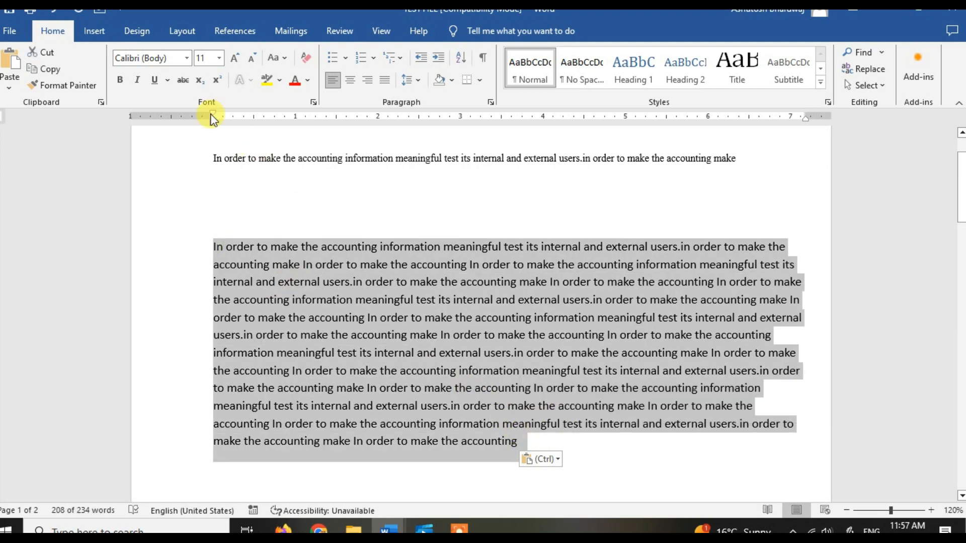
left_click(186, 58)
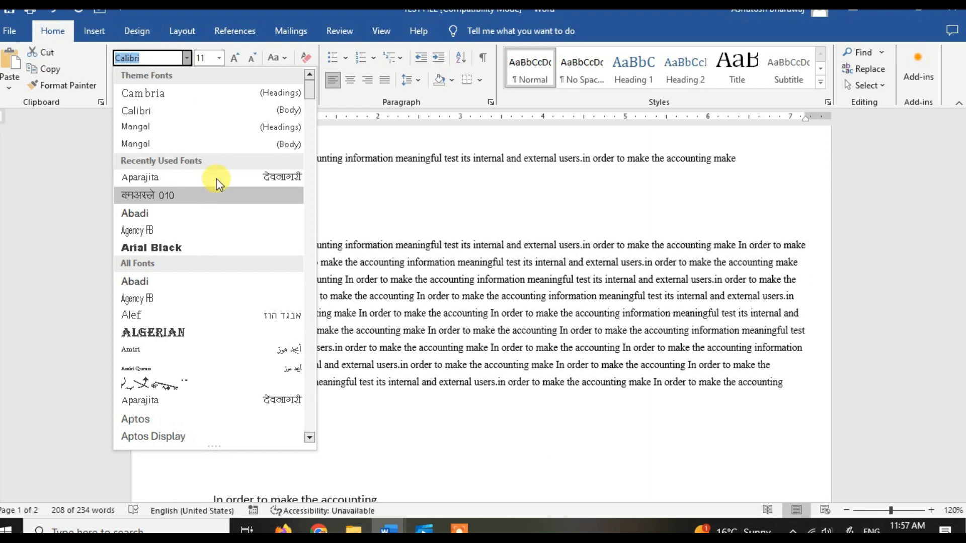
left_click(217, 179)
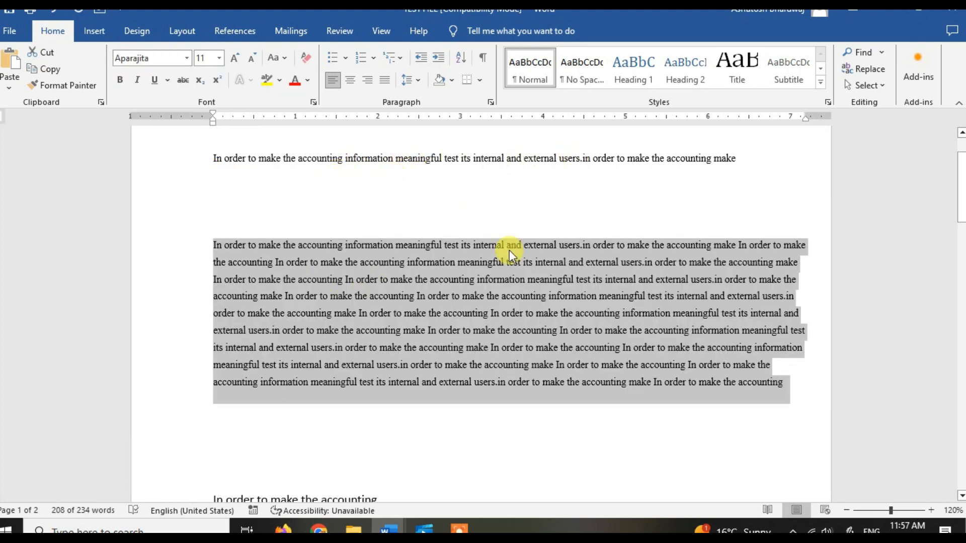
left_click(480, 443)
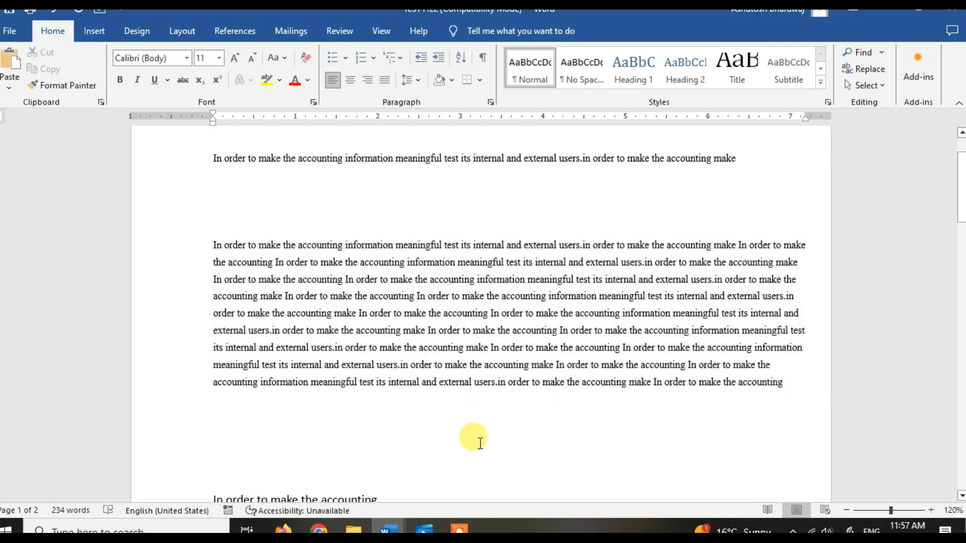
Step: Undo the second paragraph's font change and the last paste at its end
key("ctrl+z")
key("ctrl+z")
key("ctrl+z")
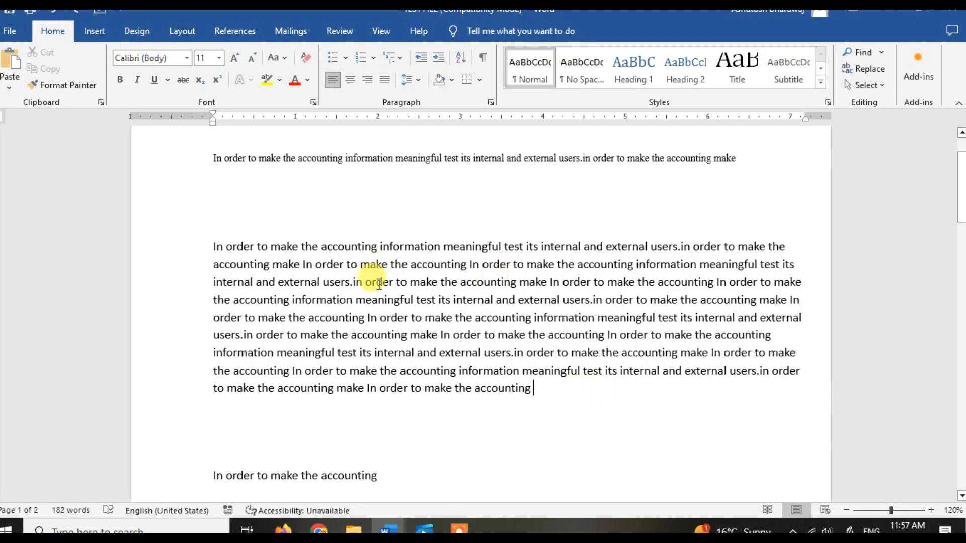
key("ctrl+u")
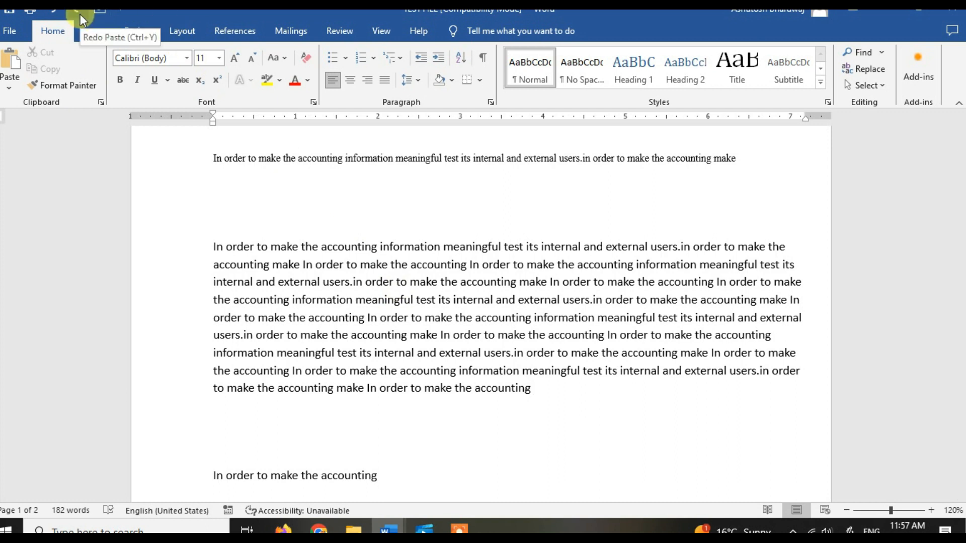
Step: Undo the earlier pastes in the second paragraph, the first paragraph's font change and the pasted short line below
left_click(52, 14)
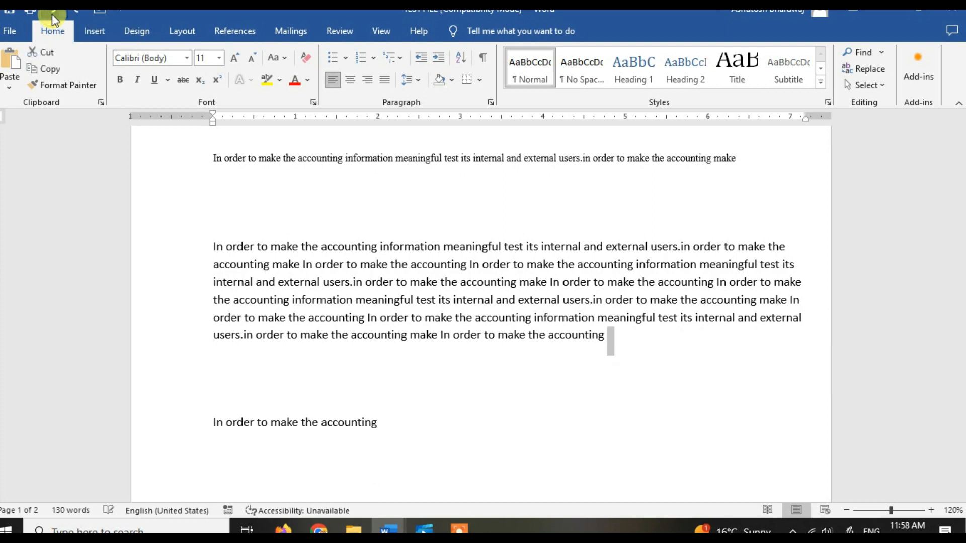
left_click(52, 14)
left_click(53, 14)
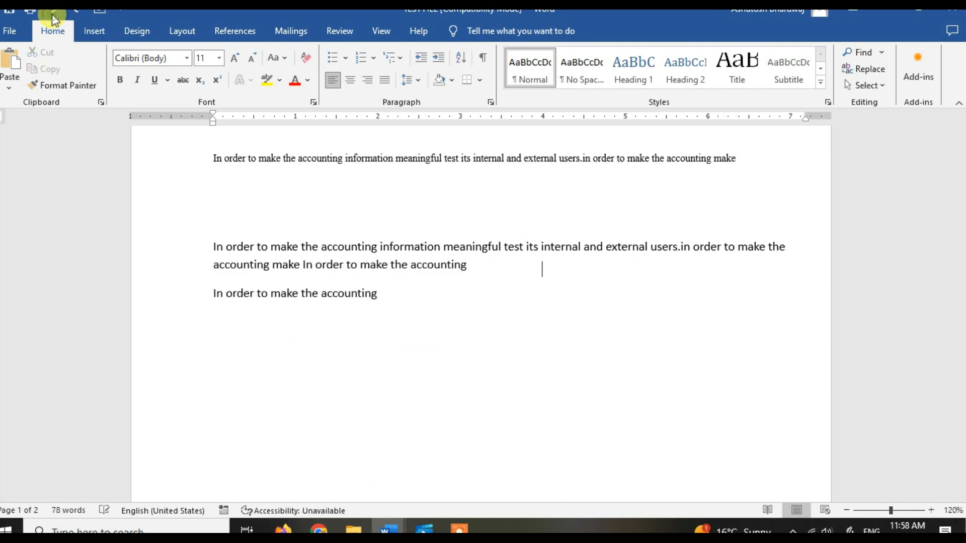
left_click(52, 14)
left_click(52, 14)
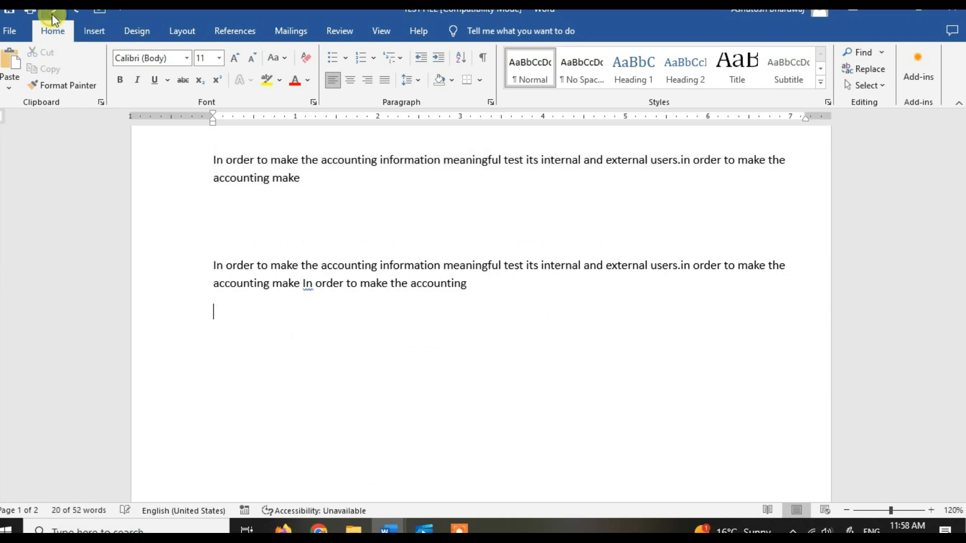
Step: Redo the short line's paste, the first paragraph's Aparajita font and all pastes in the second paragraph
left_click(79, 14)
left_click(79, 15)
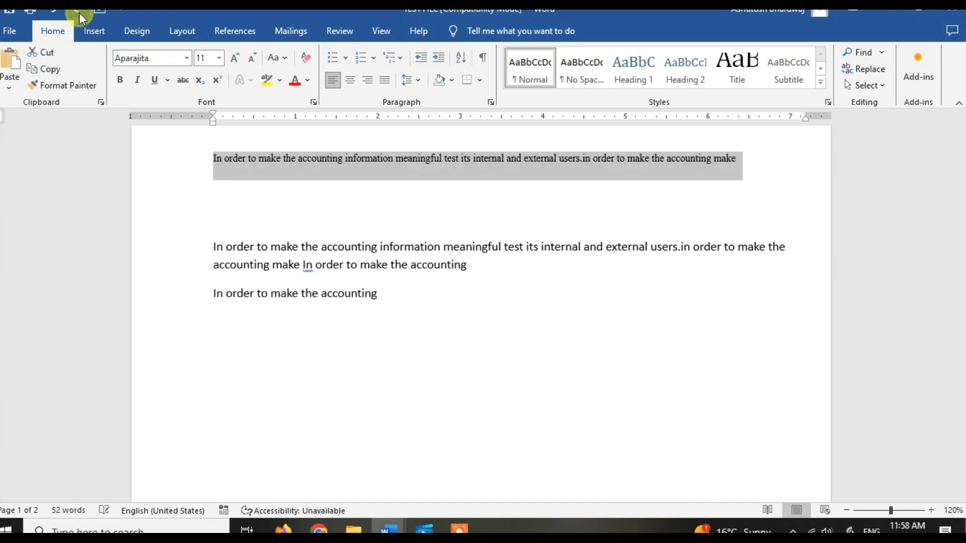
left_click(79, 15)
left_click(79, 15)
left_click(79, 15)
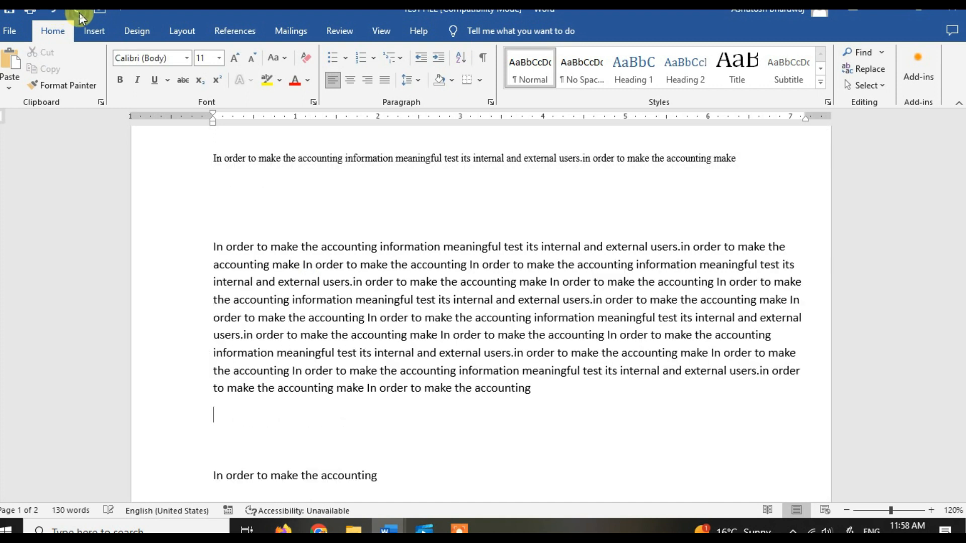
left_click(79, 14)
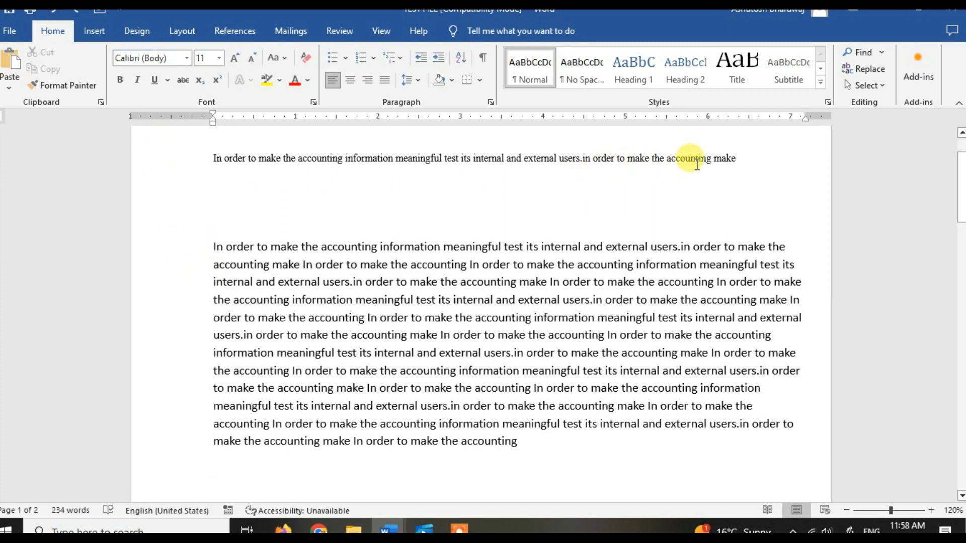
Step: Copy the first paragraph's formatting onto the entire second paragraph with Format Painter
left_click_drag(738, 158, 162, 222)
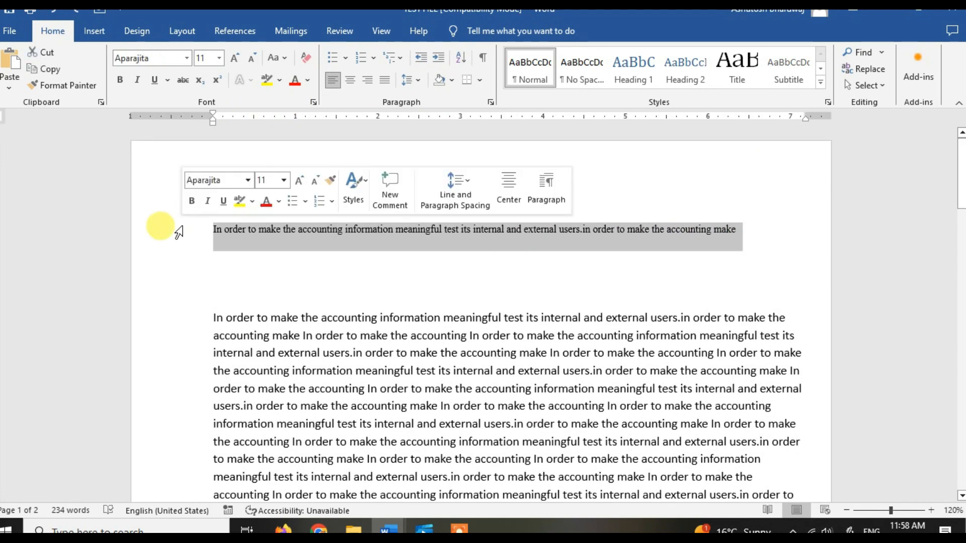
left_click(67, 83)
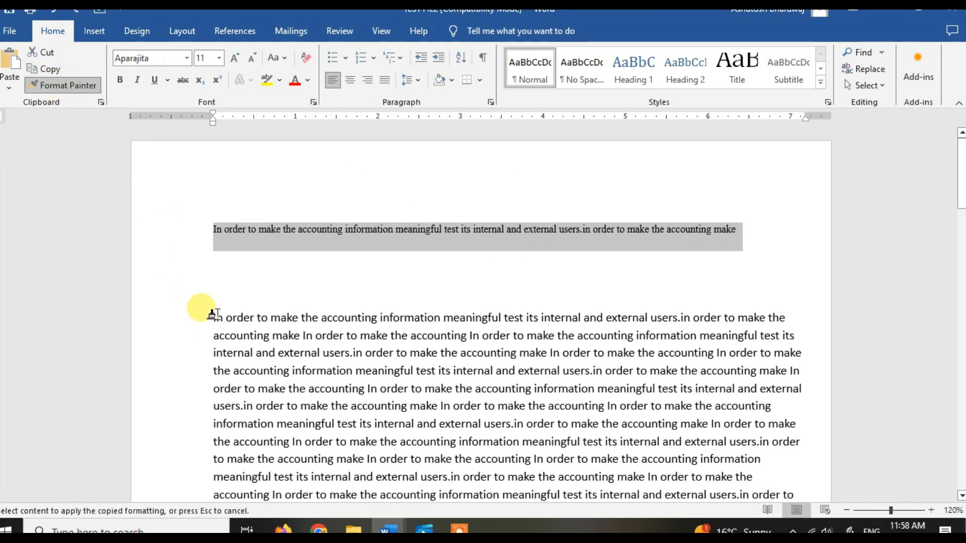
mouse_move(214, 312)
left_mouse_down()
mouse_move(458, 479)
mouse_move(556, 493)
mouse_move(552, 456)
mouse_move(541, 450)
left_mouse_up()
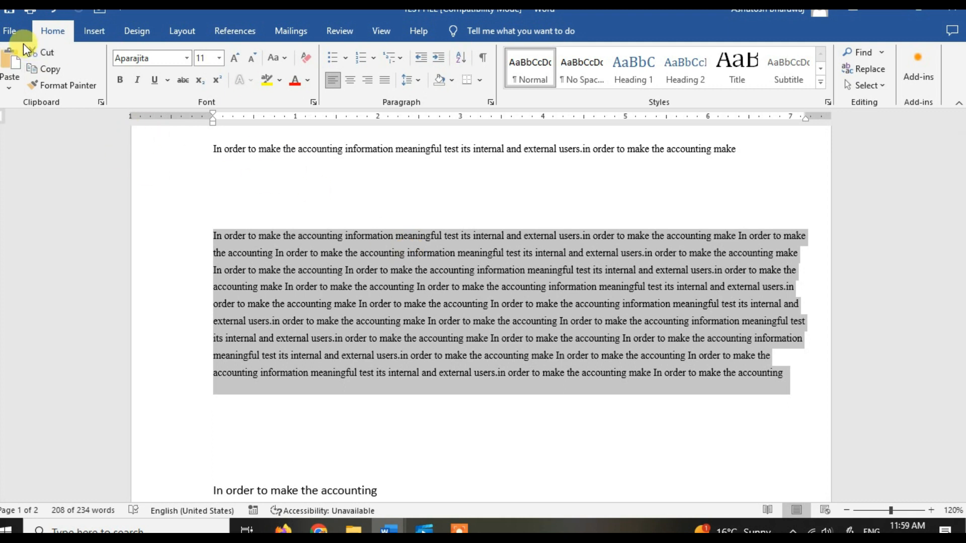
Step: Remove Save from the Quick Access Toolbar and add it back at the end, and save the document
left_click(117, 11)
left_click(142, 82)
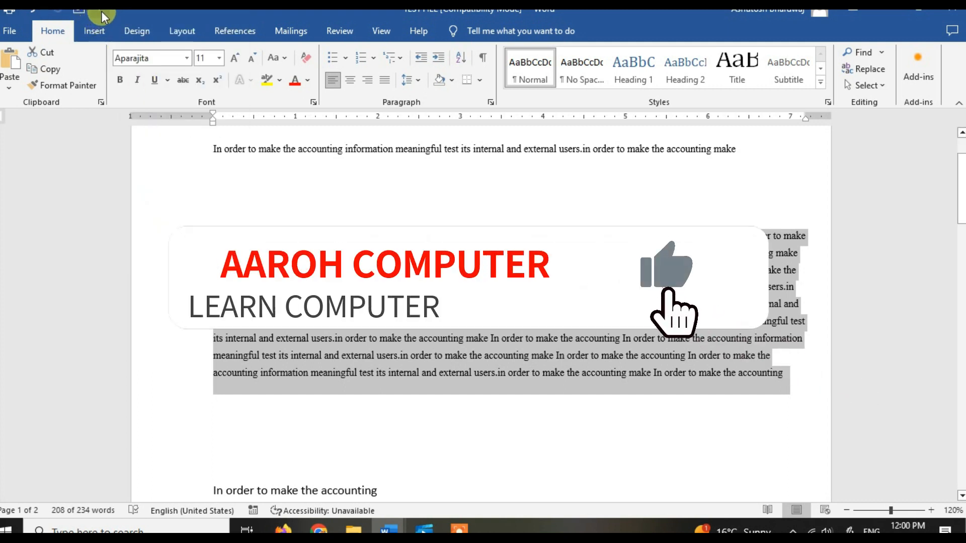
left_click(101, 11)
left_click(129, 81)
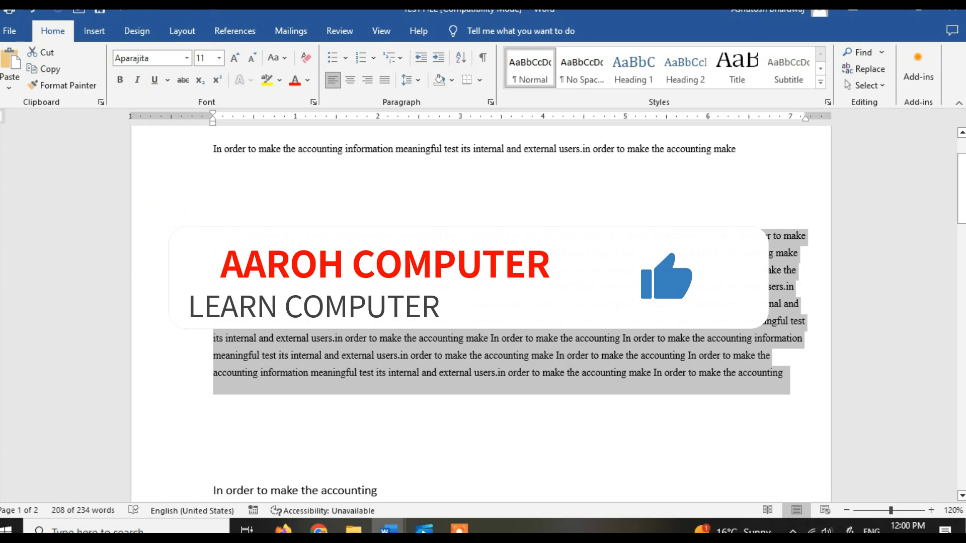
left_click(100, 13)
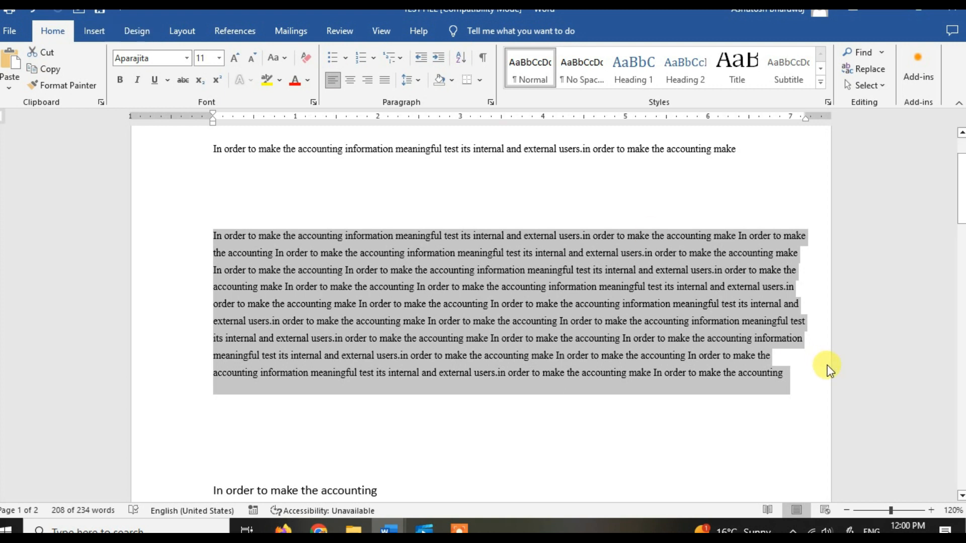
left_click(793, 378)
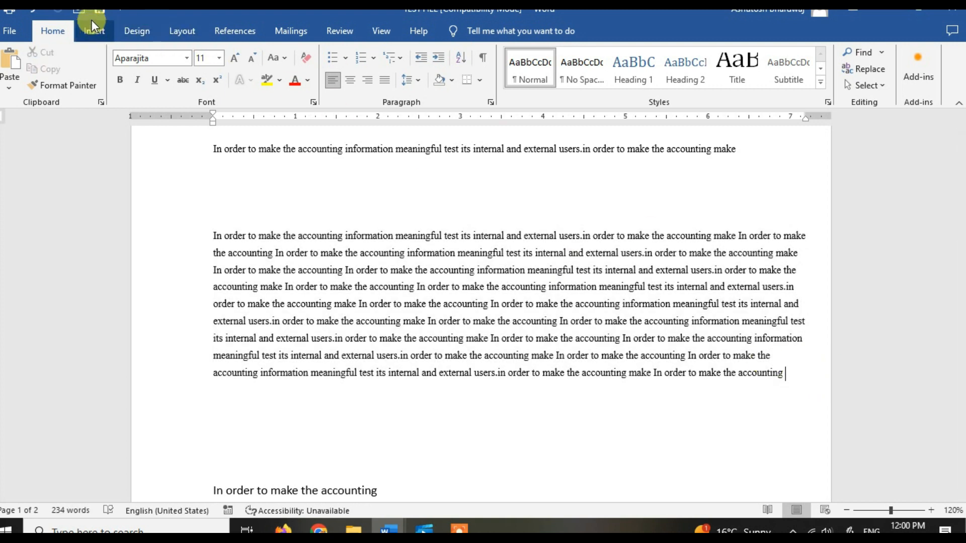